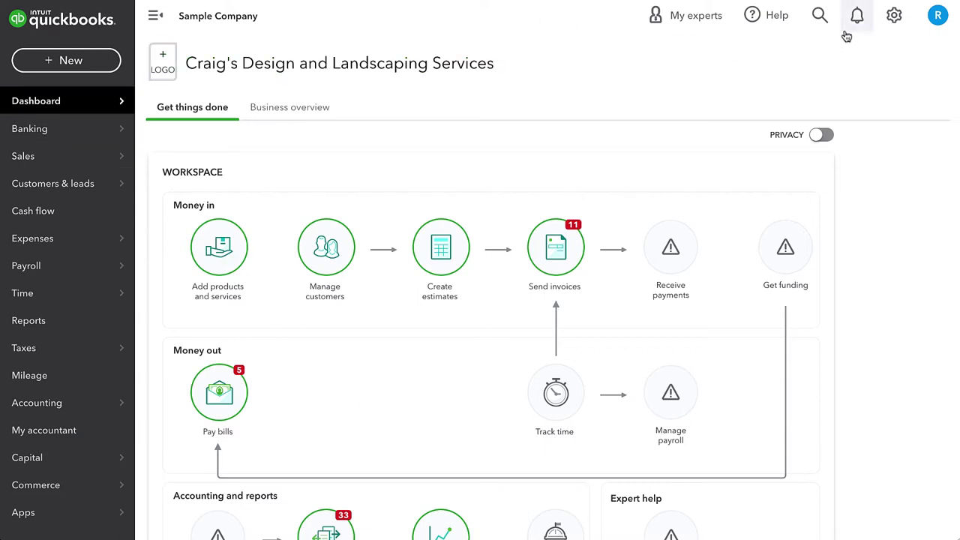
Open the search panel to find the recent $500.00 Brosnahan Insurance Agency bill.
left_click(820, 15)
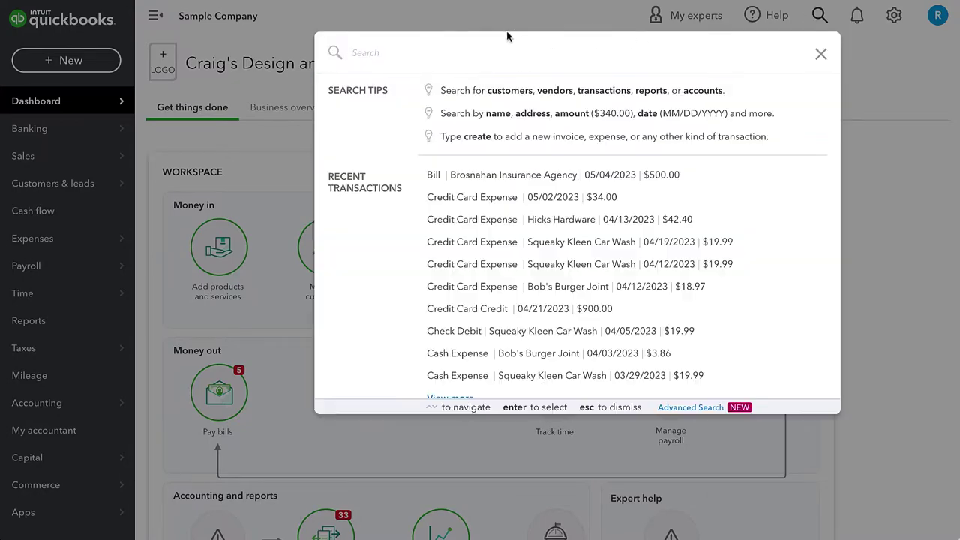
Open and review the $500.00 Brosnahan bill due 05/14/2023, then close it.
left_click(507, 181)
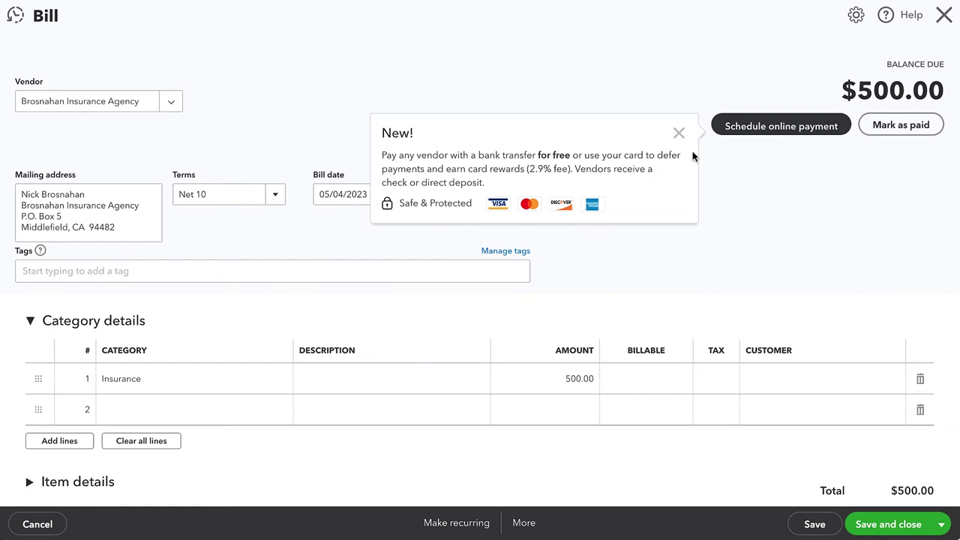
left_click(679, 133)
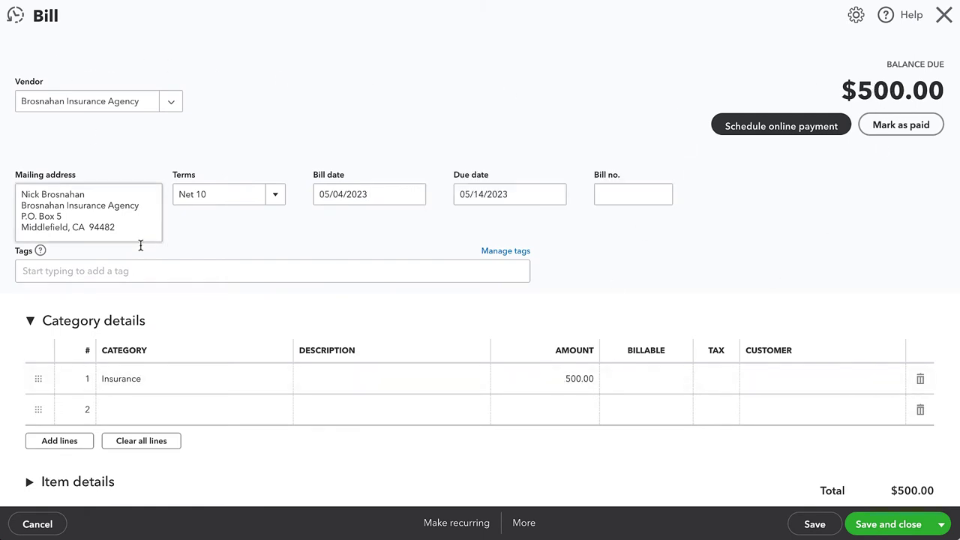
left_click(941, 19)
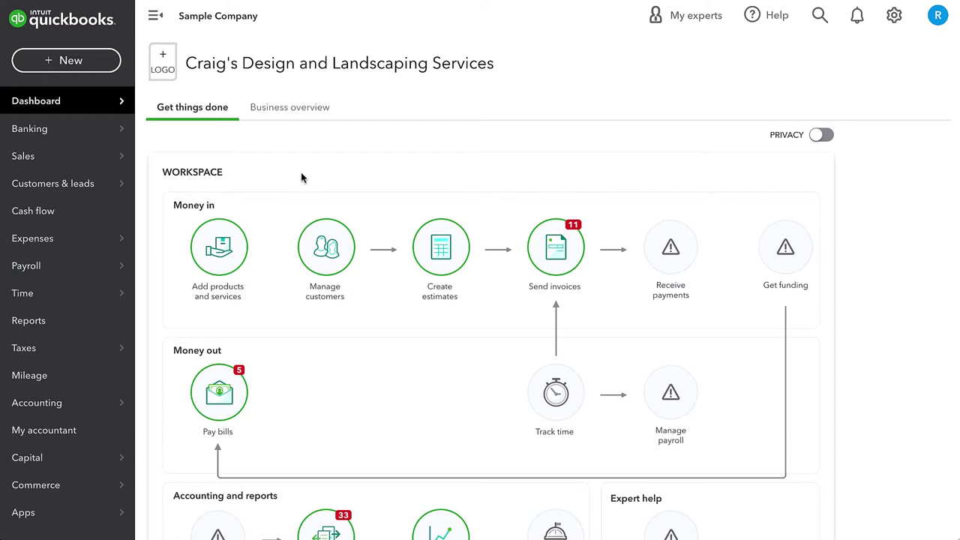
left_click(91, 65)
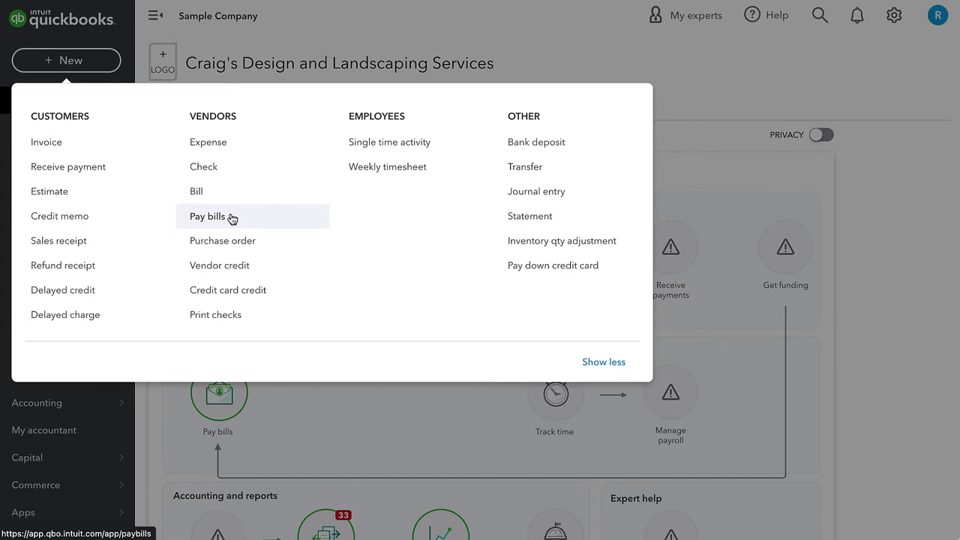
Go to Banking, dismiss the bank connection message, and review Checking's 25 transactions.
left_click(737, 164)
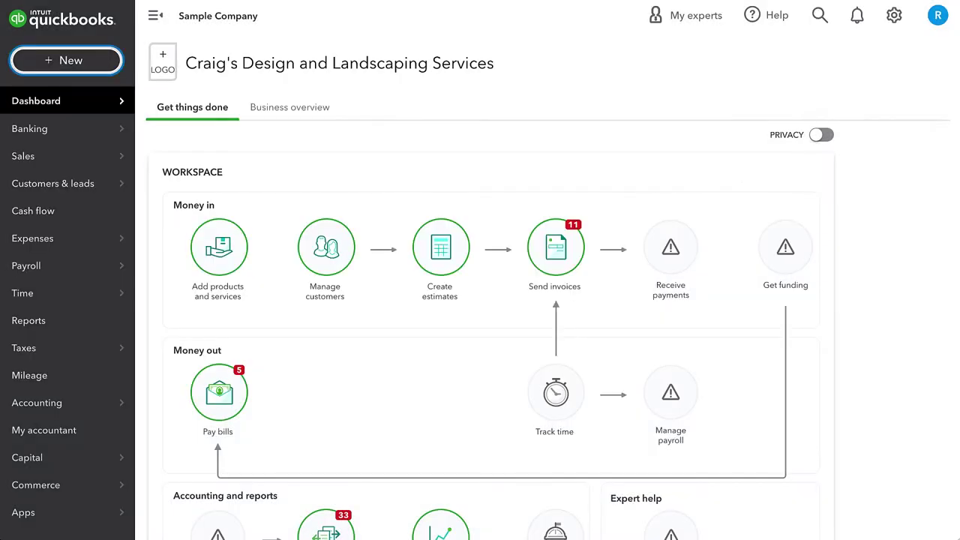
left_click(57, 136)
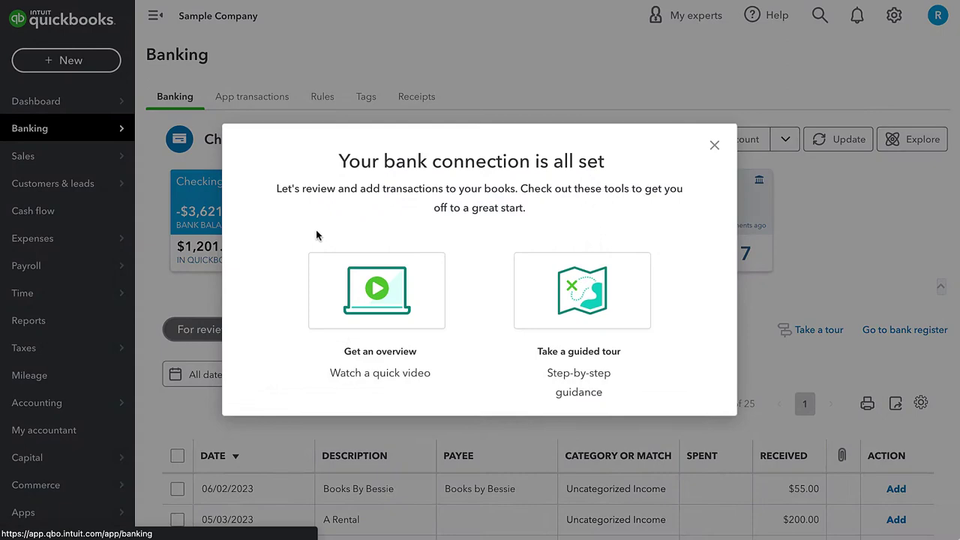
left_click(714, 145)
scroll(714, 386, "down", 2)
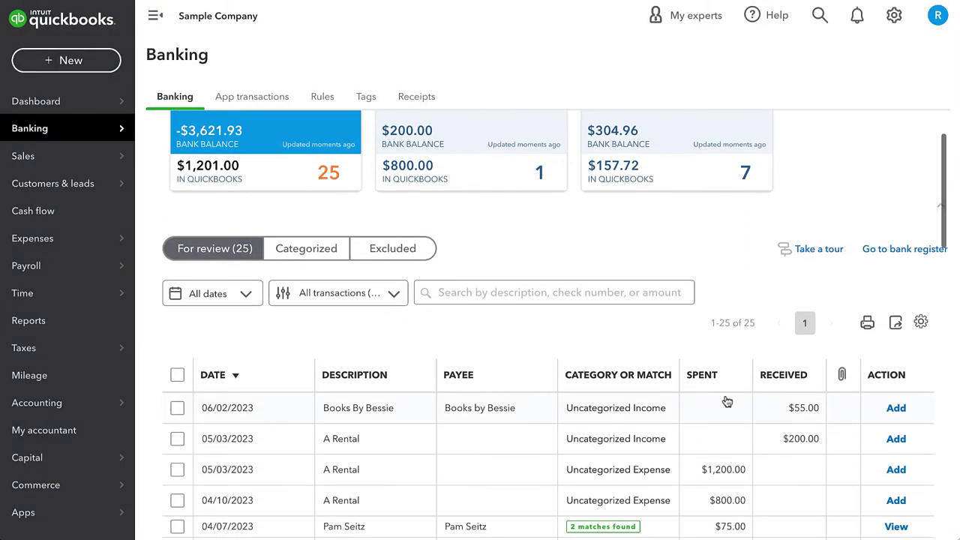
scroll(667, 432, "down", 1)
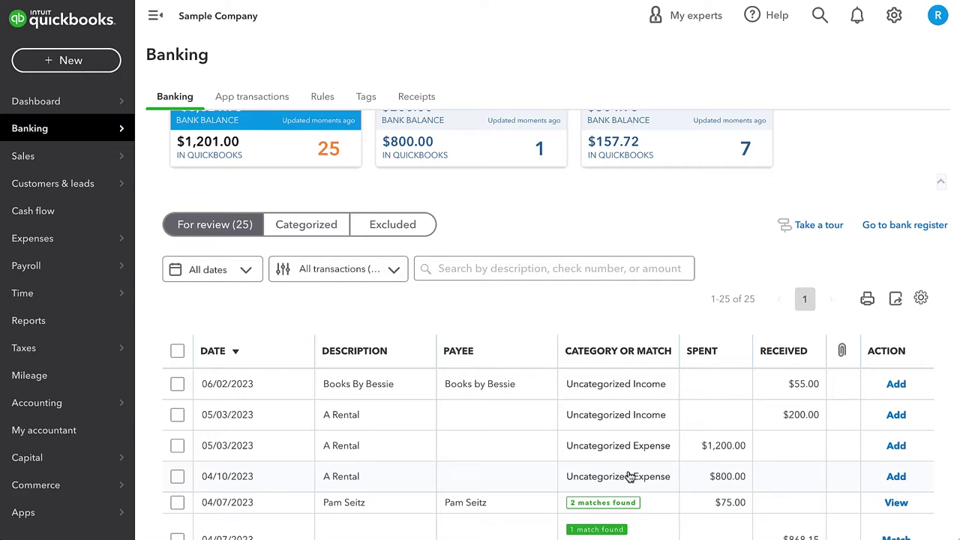
scroll(420, 430, "up", 1)
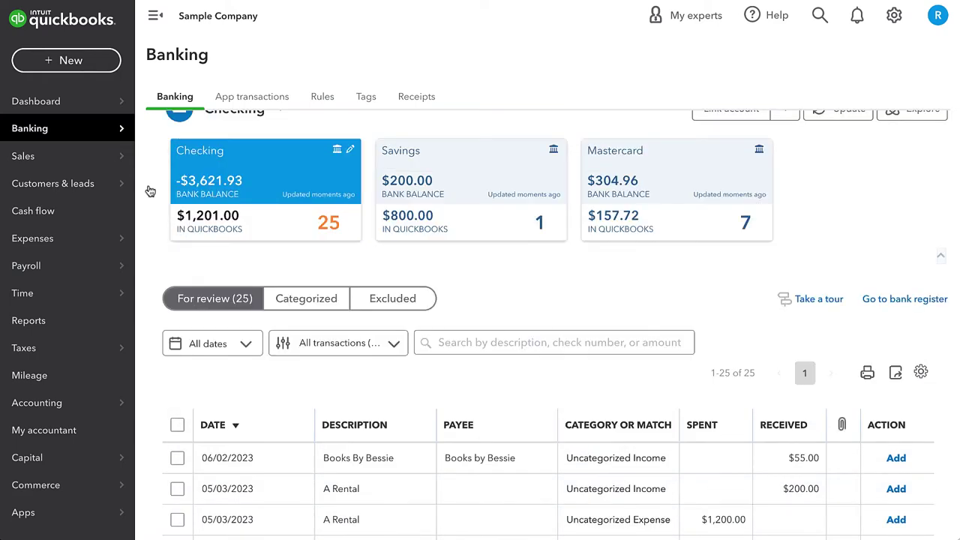
left_click(75, 68)
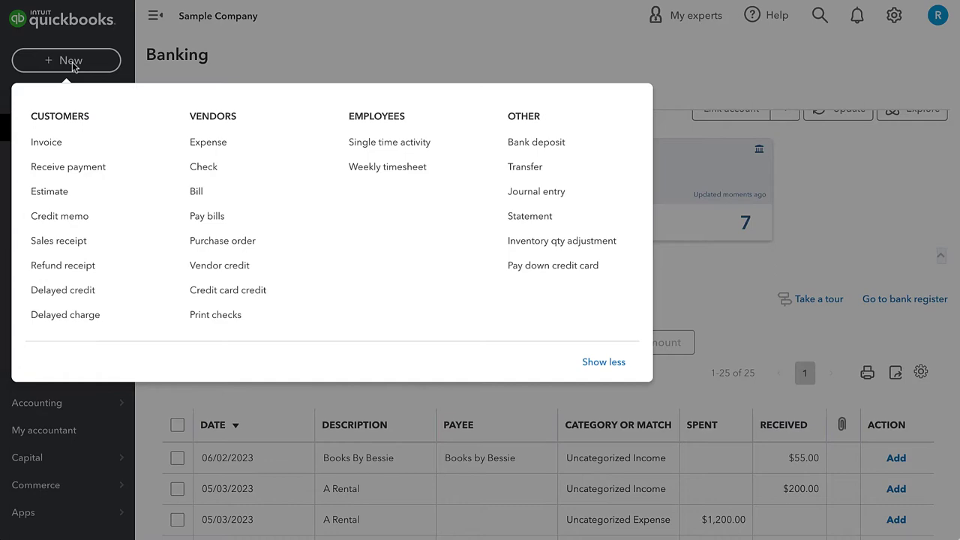
left_click(695, 321)
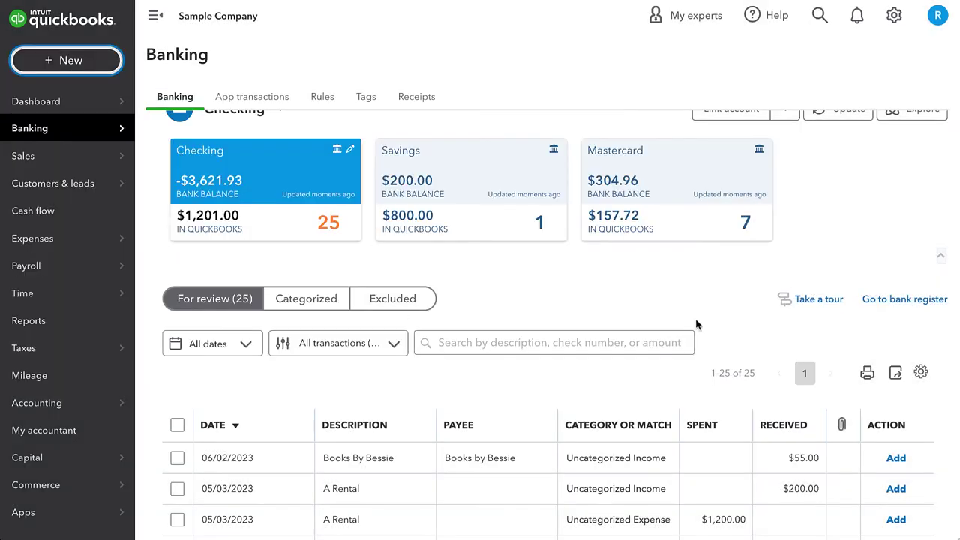
scroll(705, 450, "down", 1)
scroll(709, 482, "up", 1)
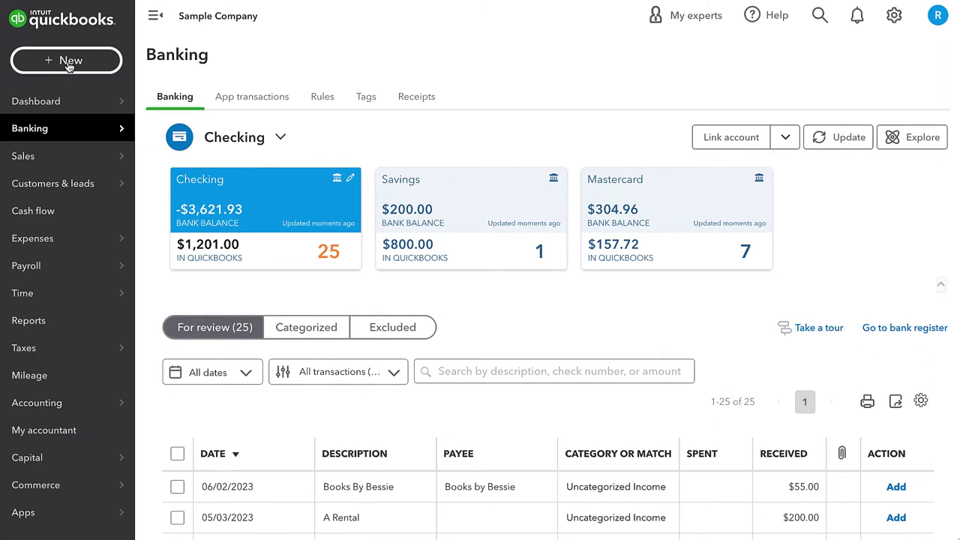
left_click(69, 63)
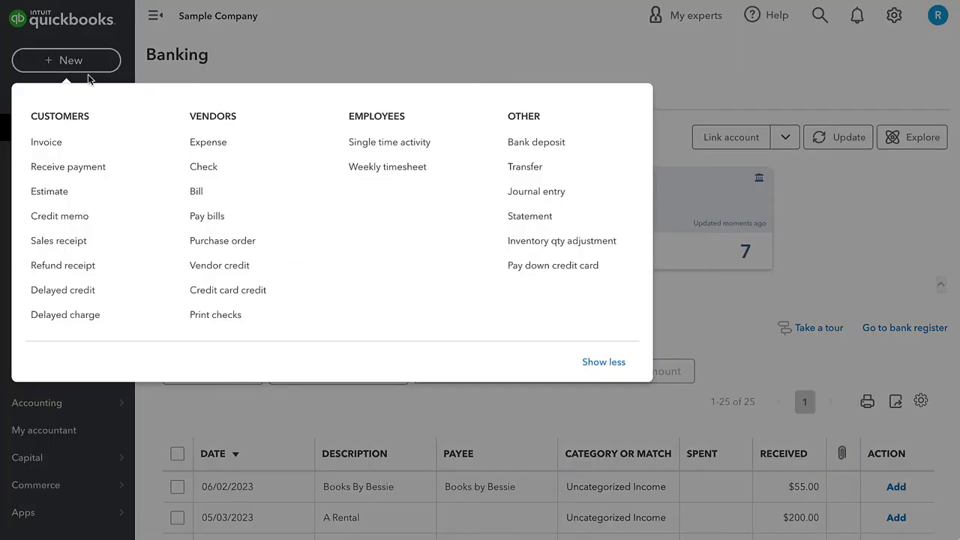
Start a Pay Bills payment from the Checking account, starting at check number 71.
left_click(208, 217)
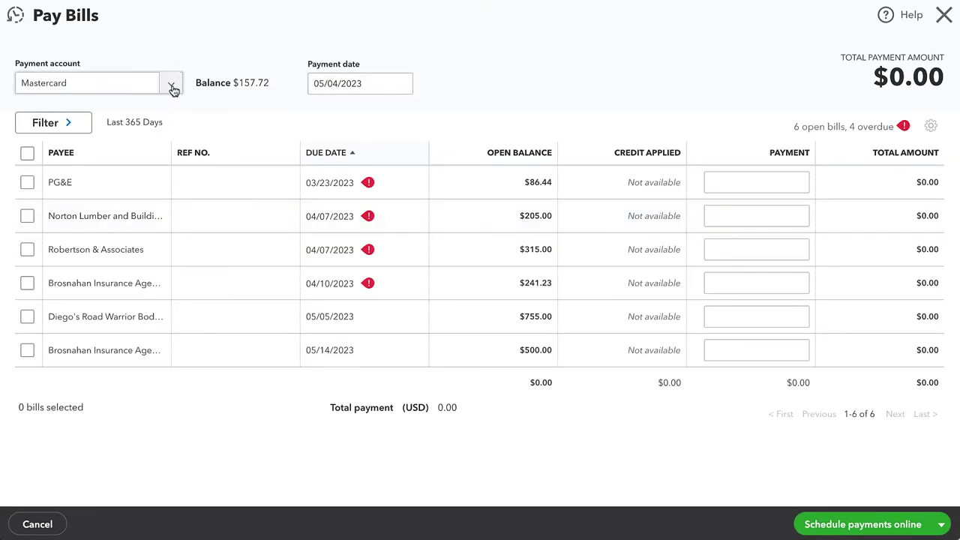
left_click(172, 88)
left_click(118, 146)
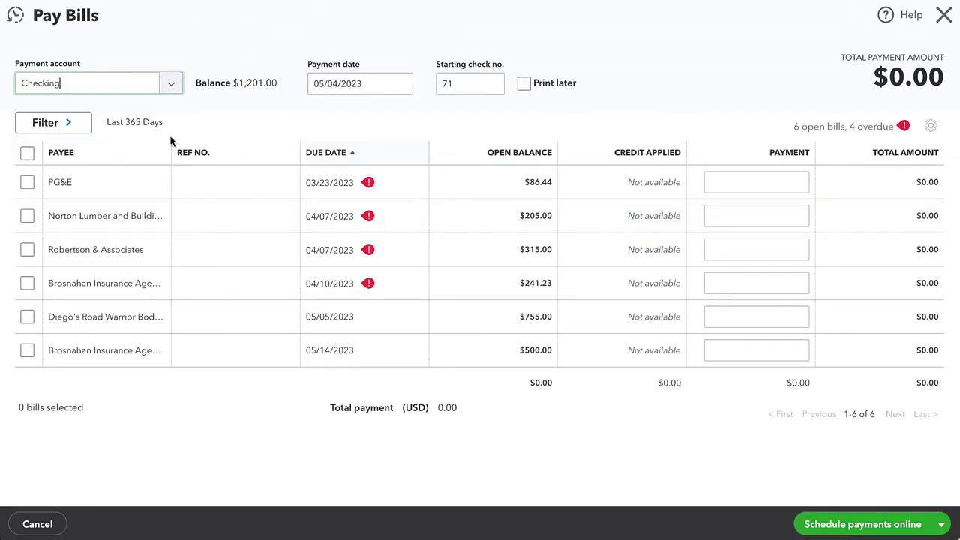
left_click(469, 83)
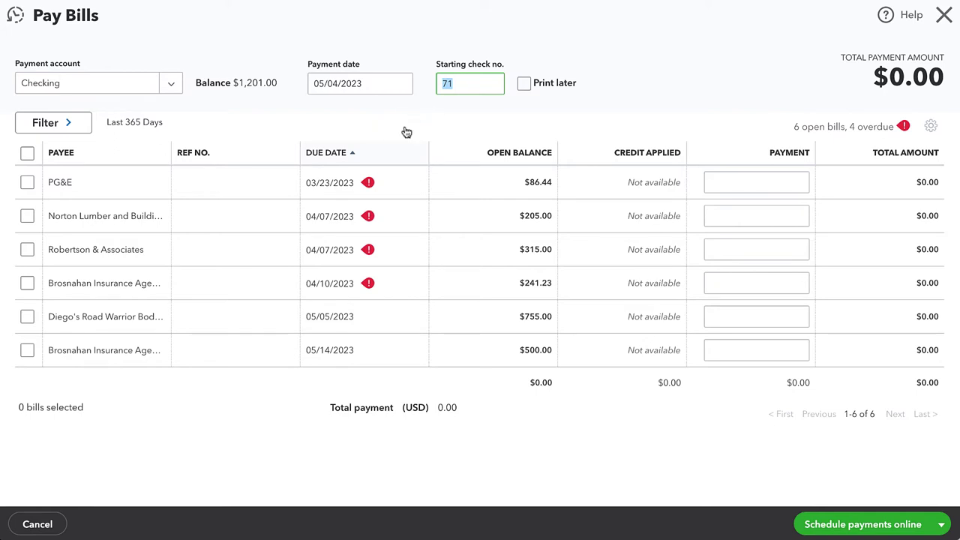
Pay the $500.00 Brosnahan bill with an overpayment of 600.00 and save it.
left_click(29, 352)
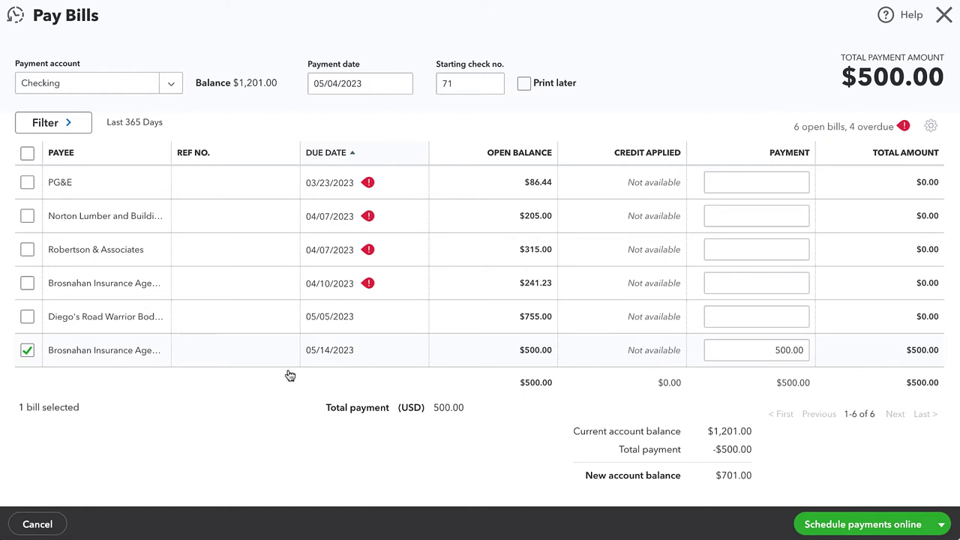
left_click(777, 350)
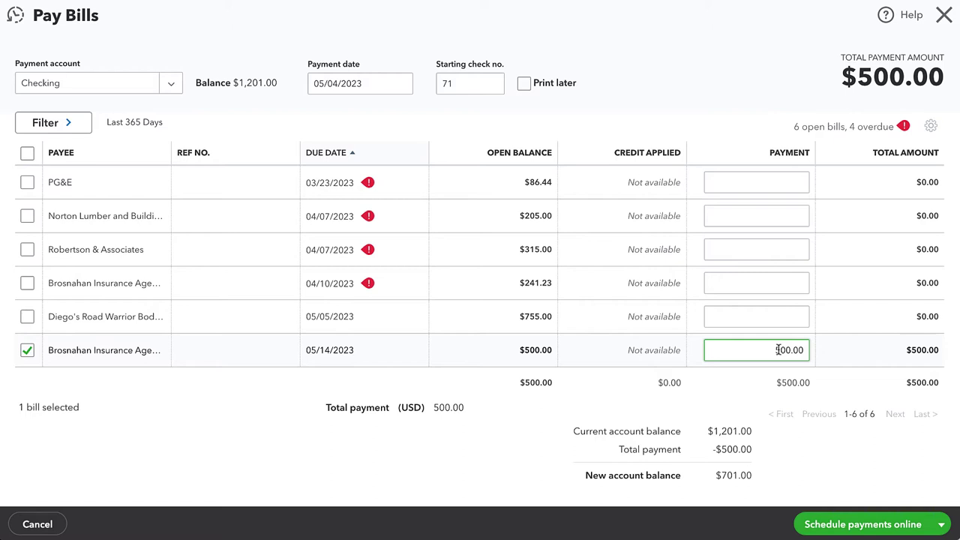
type("6")
left_click(868, 444)
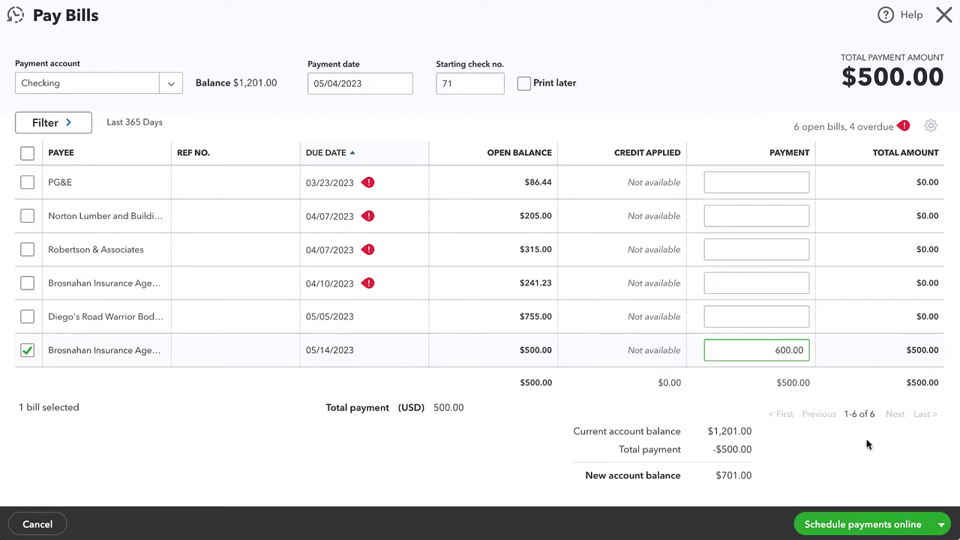
double_click(778, 358)
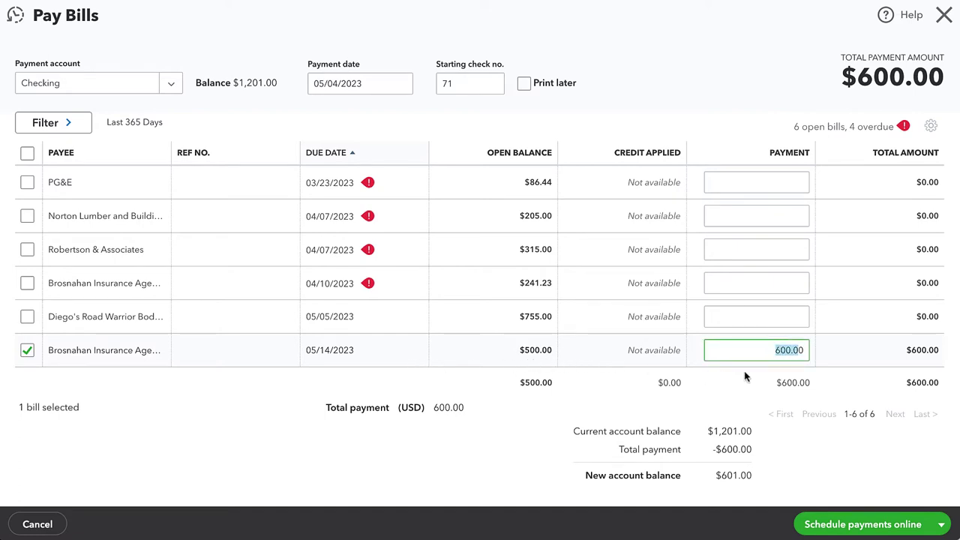
left_click(802, 357)
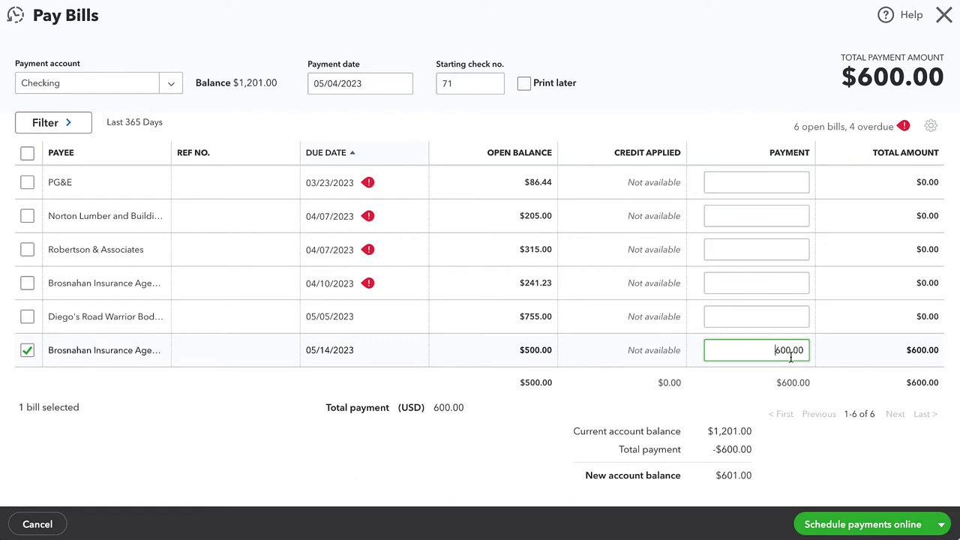
left_click(941, 525)
left_click(856, 500)
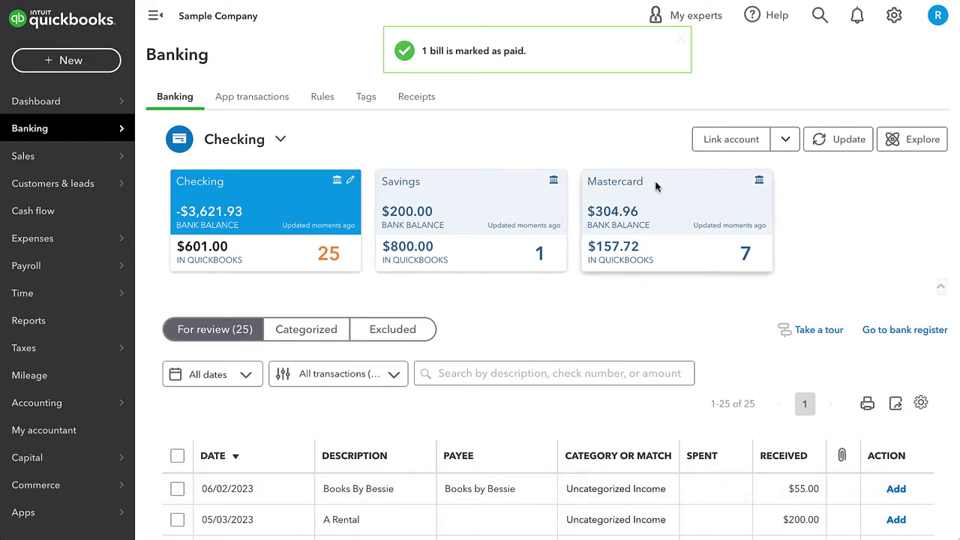
Search 'a/p' and open the A/P Aging Summary standard report.
left_click(818, 16)
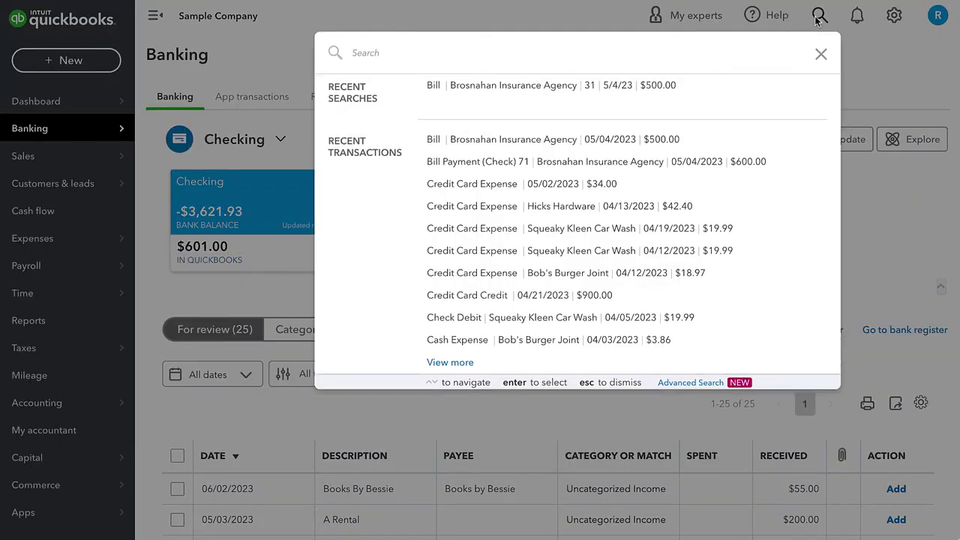
type("a/p")
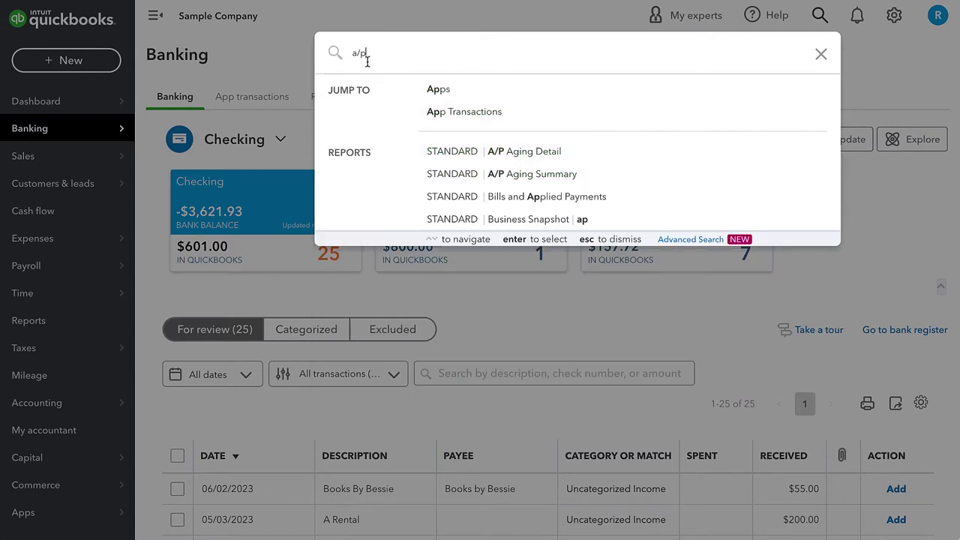
left_click(513, 180)
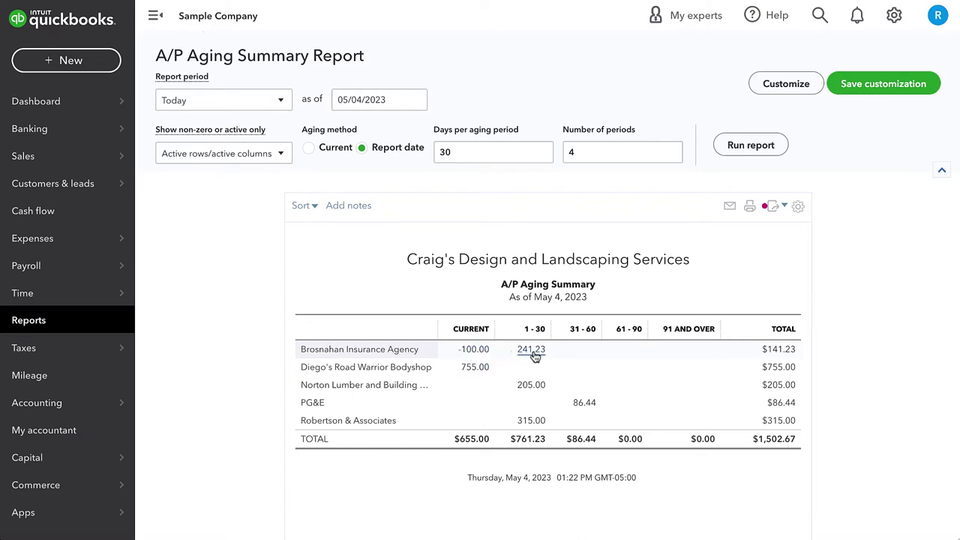
mouse_move(183, 19)
left_mouse_down()
mouse_move(259, 22)
mouse_move(188, 27)
left_mouse_up()
left_click(187, 27)
left_click(464, 356)
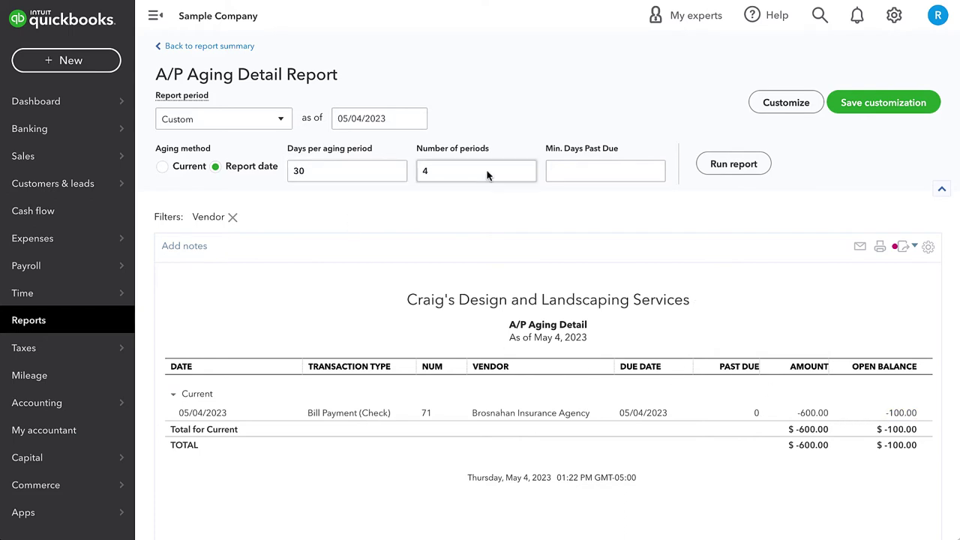
Go back from the aging detail to the A/P Aging Summary report.
left_click(216, 47)
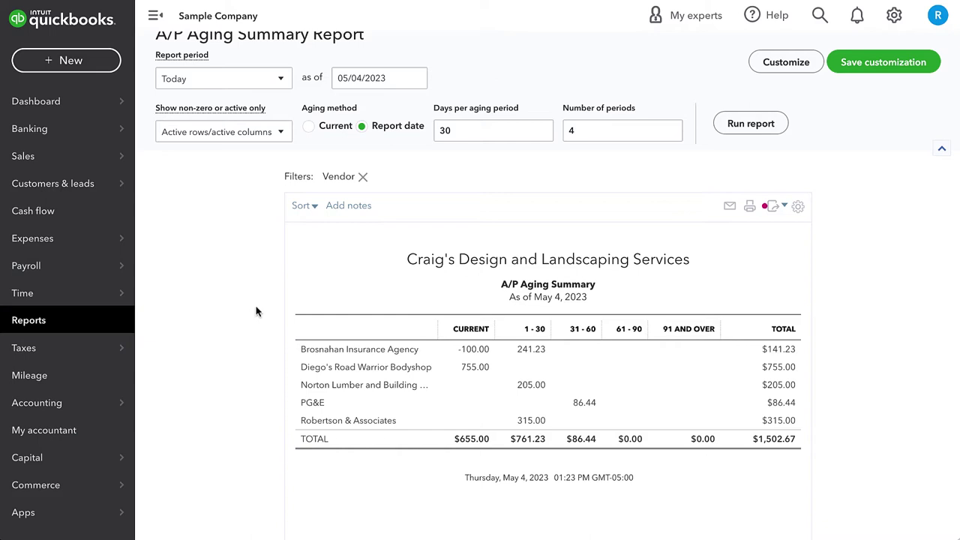
Start a bank deposit received from Brosnahan Insurance Agency, posted to Accounts Payable (A/P).
left_click(68, 64)
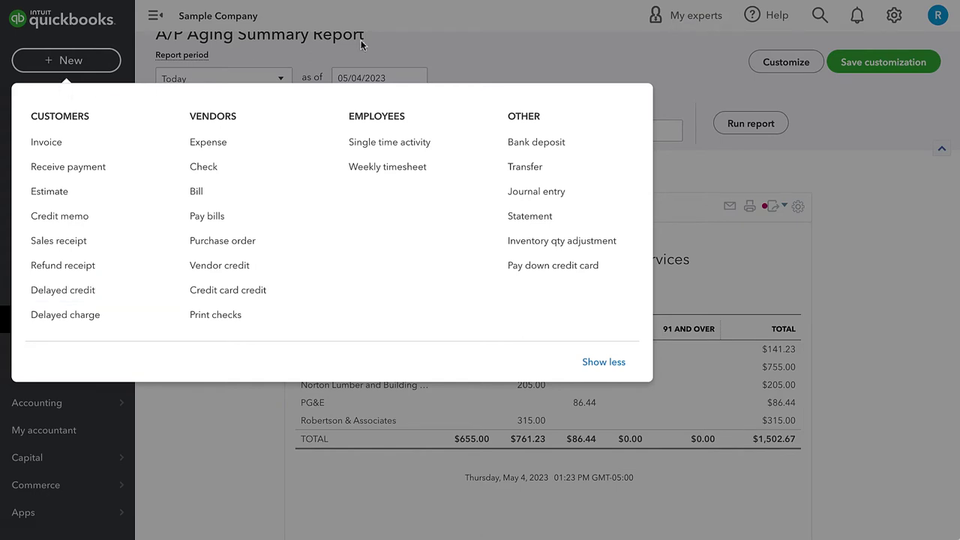
left_click(525, 144)
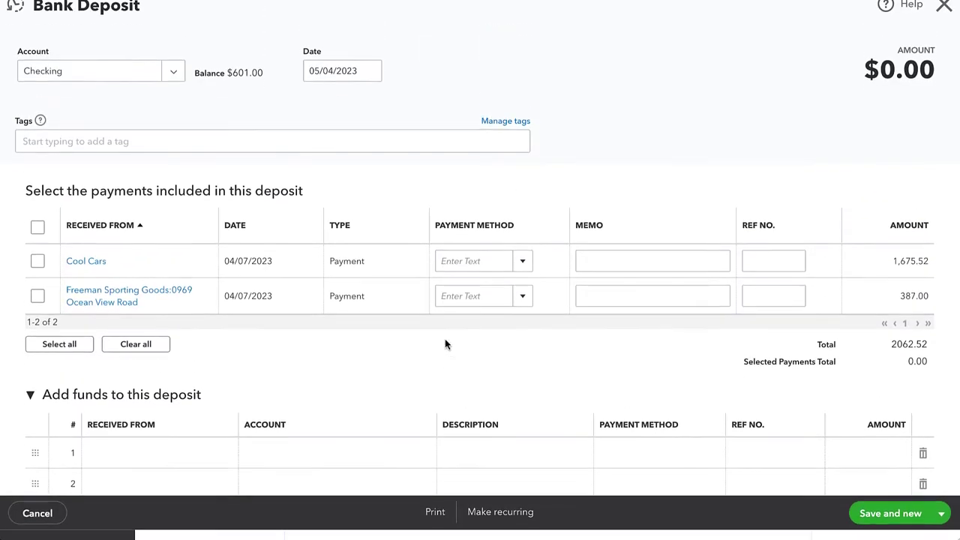
scroll(255, 106, "down", 3)
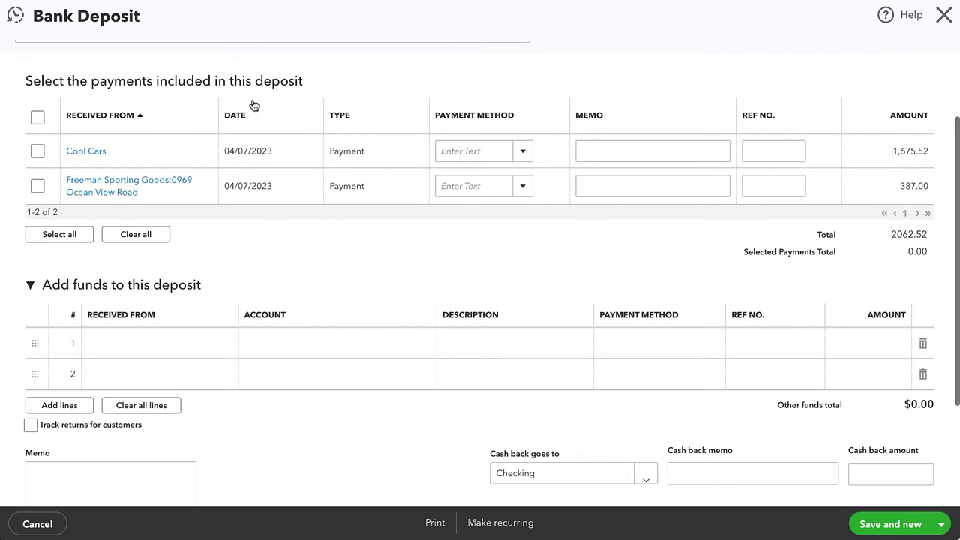
left_click(137, 343)
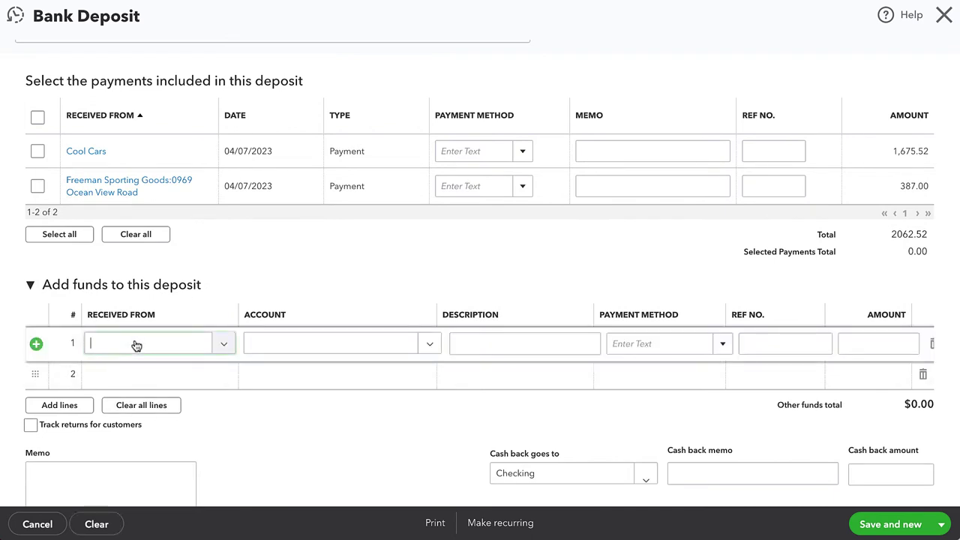
type("insu")
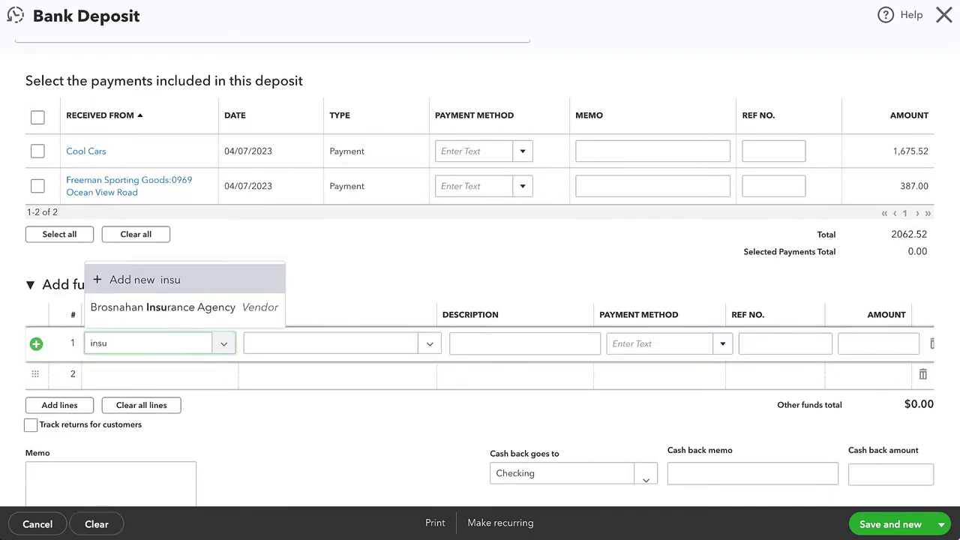
left_click(147, 311)
left_click(272, 349)
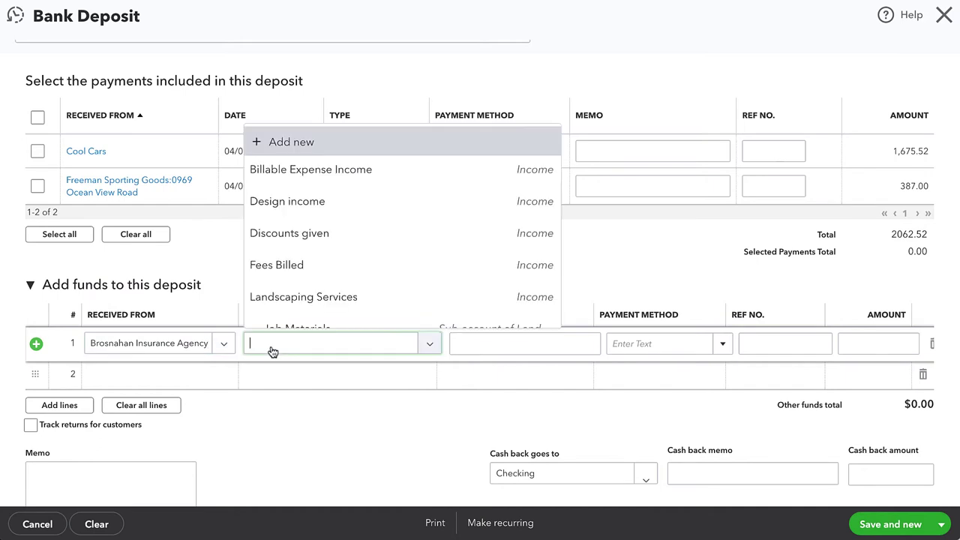
type("accou")
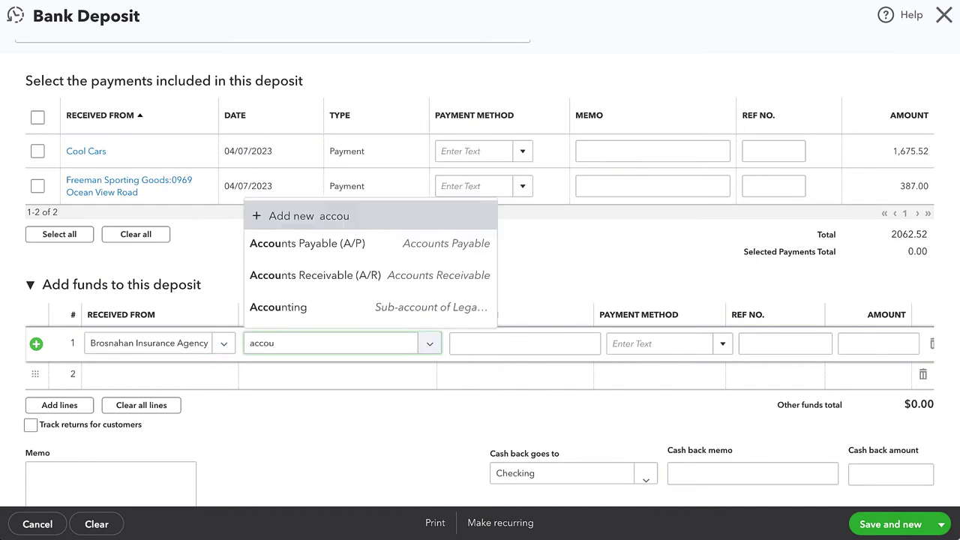
left_click(331, 248)
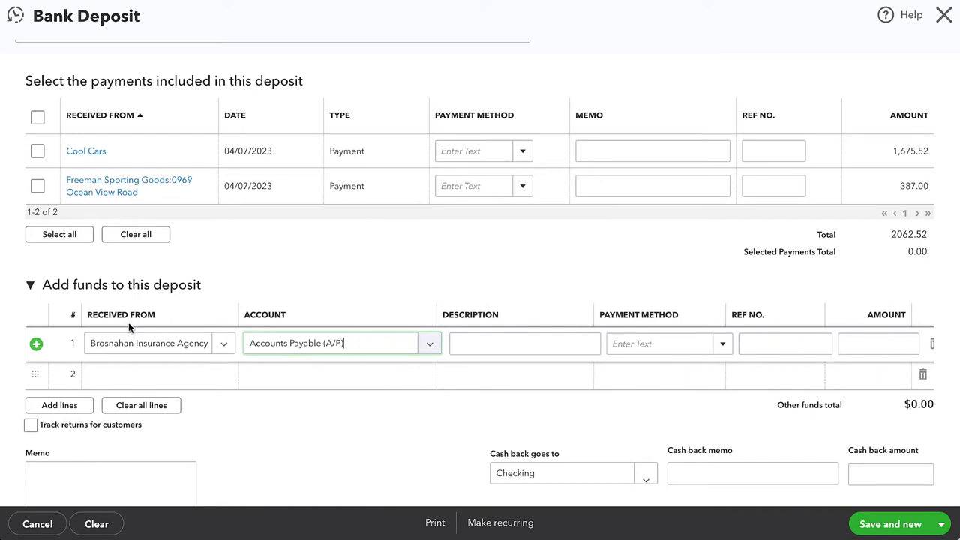
Enter amount 100 with description 'Refund of $100 overpayment for xyz invo'.
left_click(861, 342)
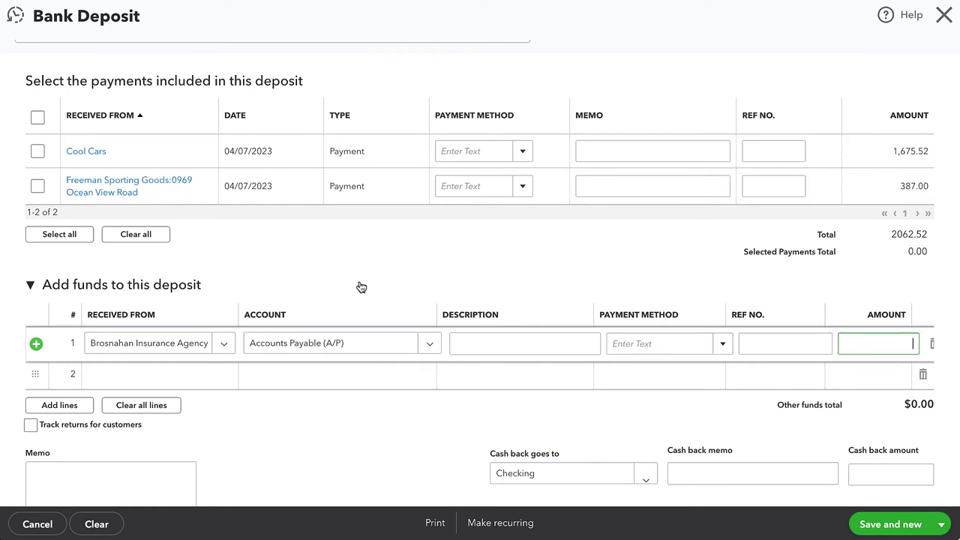
type("100")
left_click(361, 279)
left_click(361, 280)
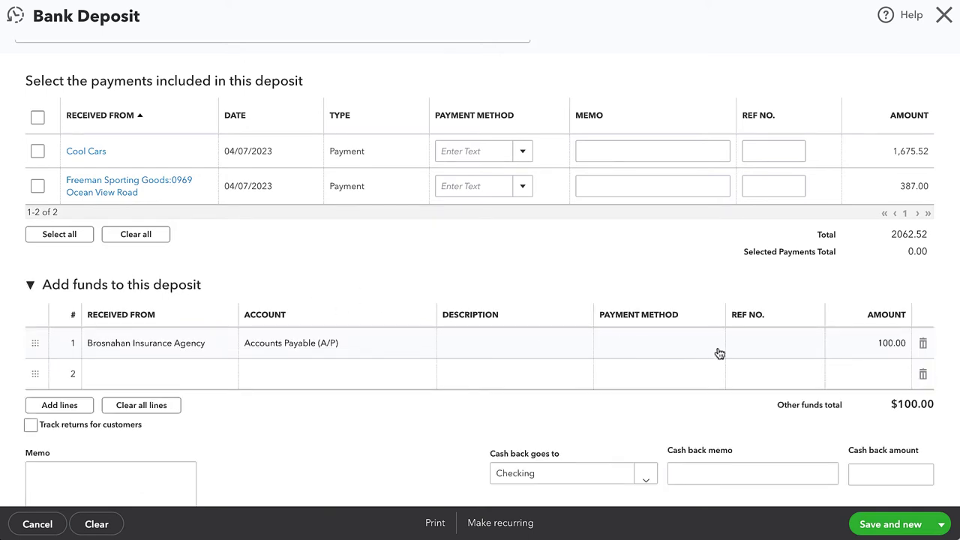
left_click(509, 344)
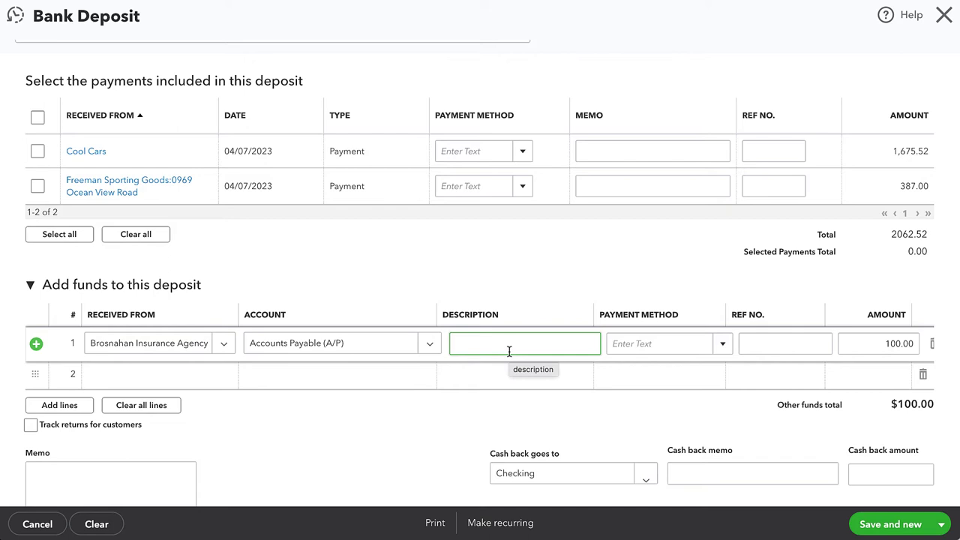
scroll(509, 351, "down", 1)
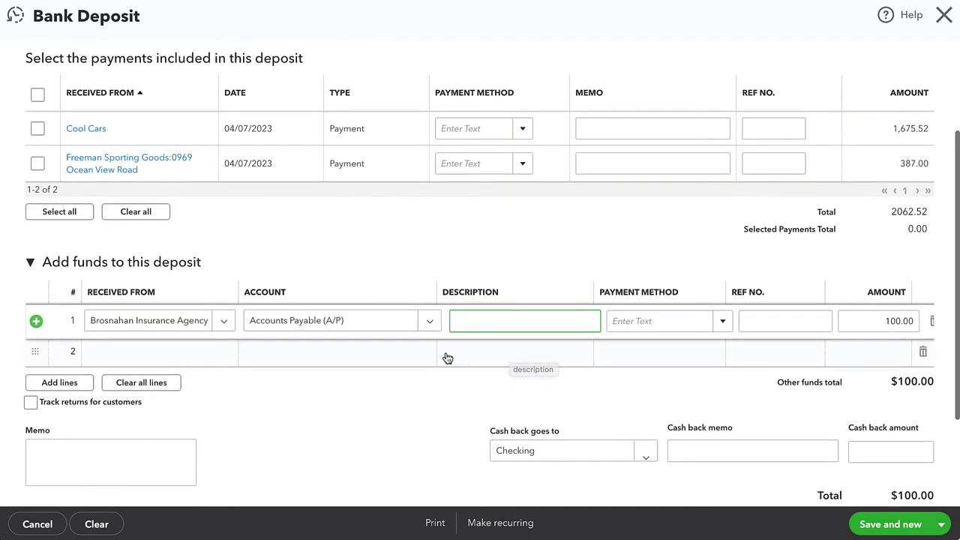
type("Refund o")
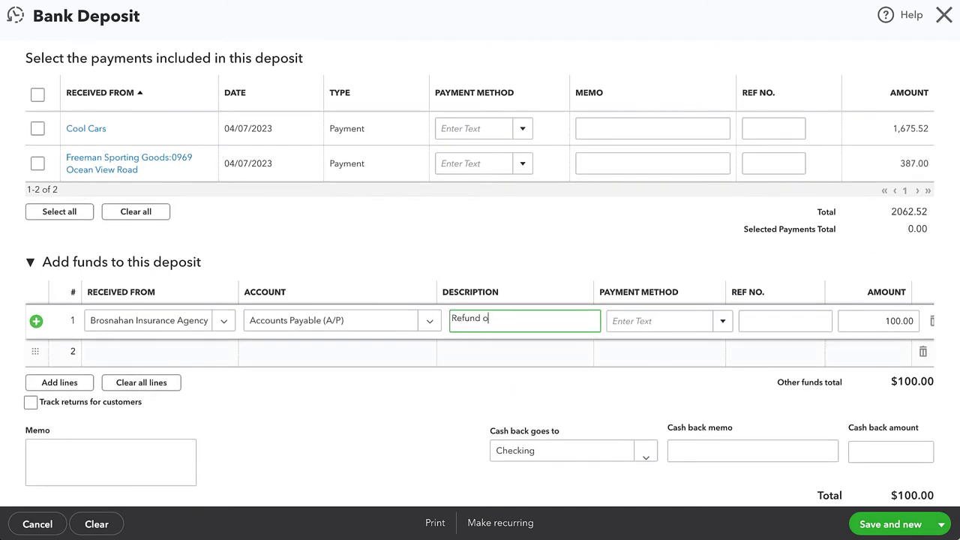
type("f $100 overpayment for xyz invoice")
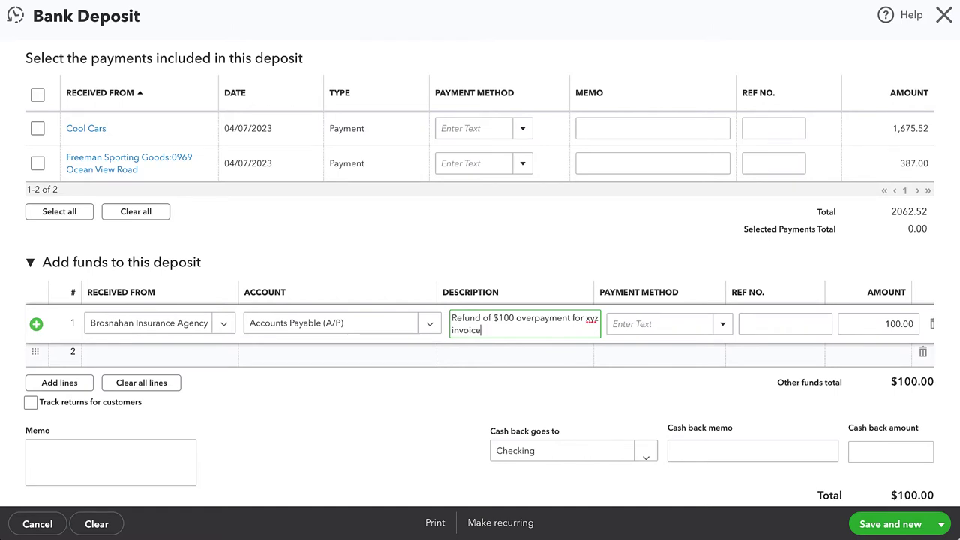
left_click(942, 525)
left_click(896, 497)
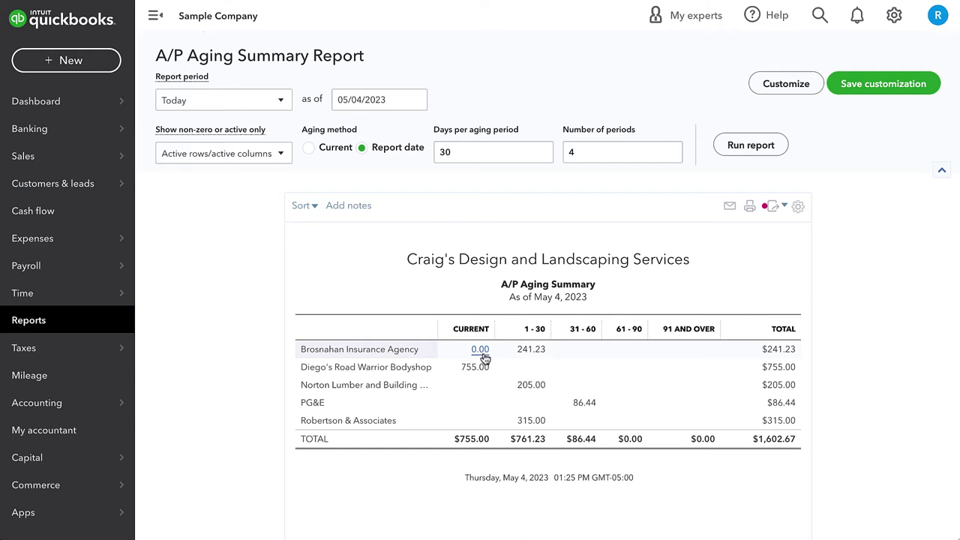
Open Brosnahan's aging detail, highlighting the 100.00 deposit offsetting check 71's -100.00 balance.
left_click(478, 351)
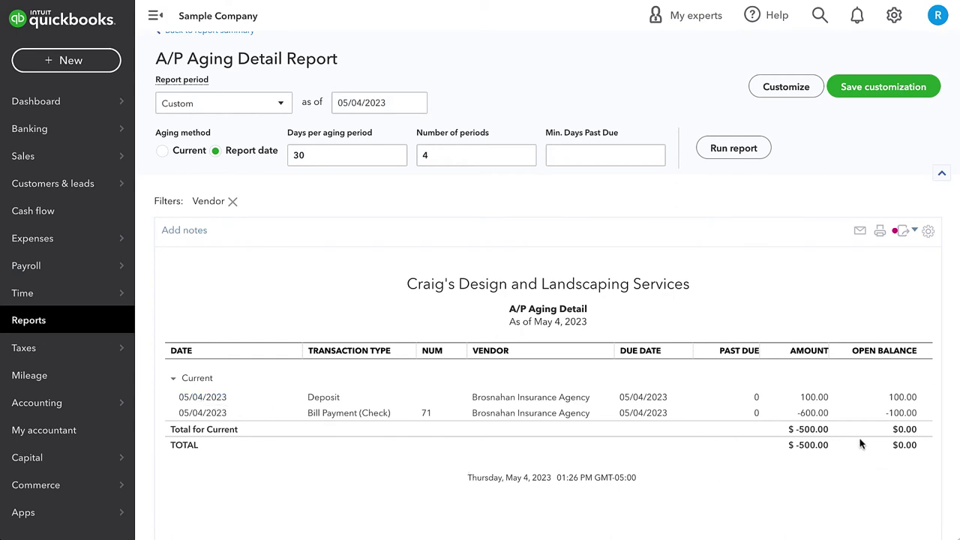
left_click_drag(883, 412, 920, 414)
left_click_drag(863, 397, 931, 407)
left_click(930, 409)
In Pay Bills, tick Brosnahan's $100 bill and apply the 100.00 credit, leaving a 0.00 payment.
left_click(75, 61)
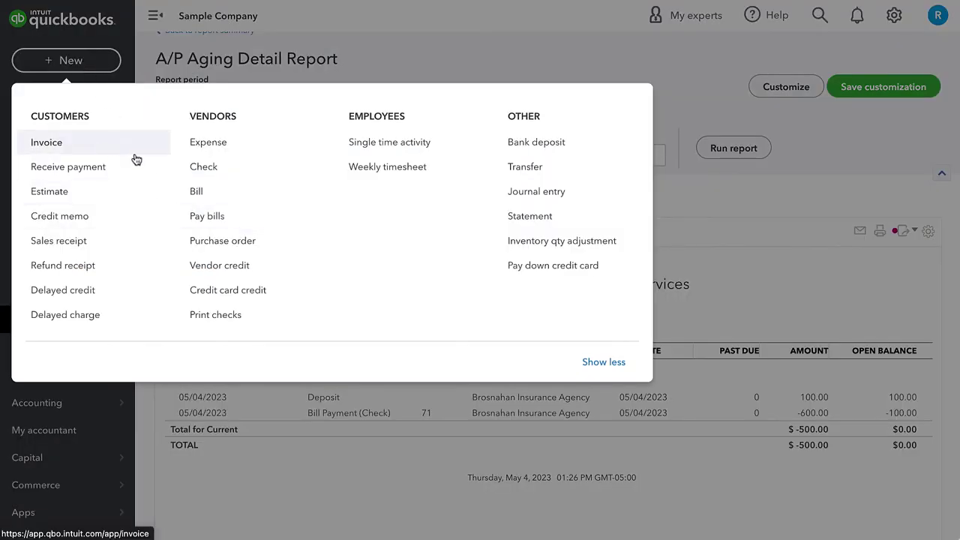
left_click(210, 218)
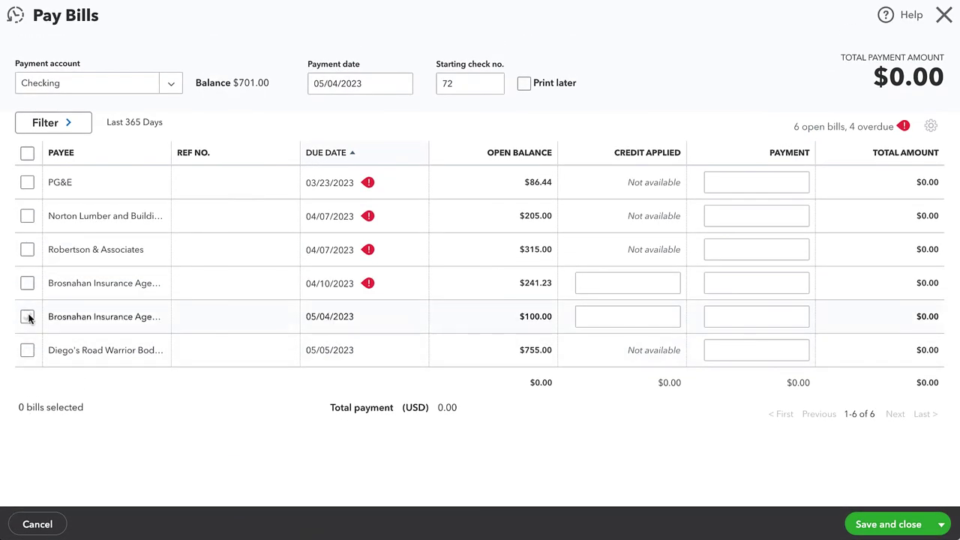
left_click(27, 318)
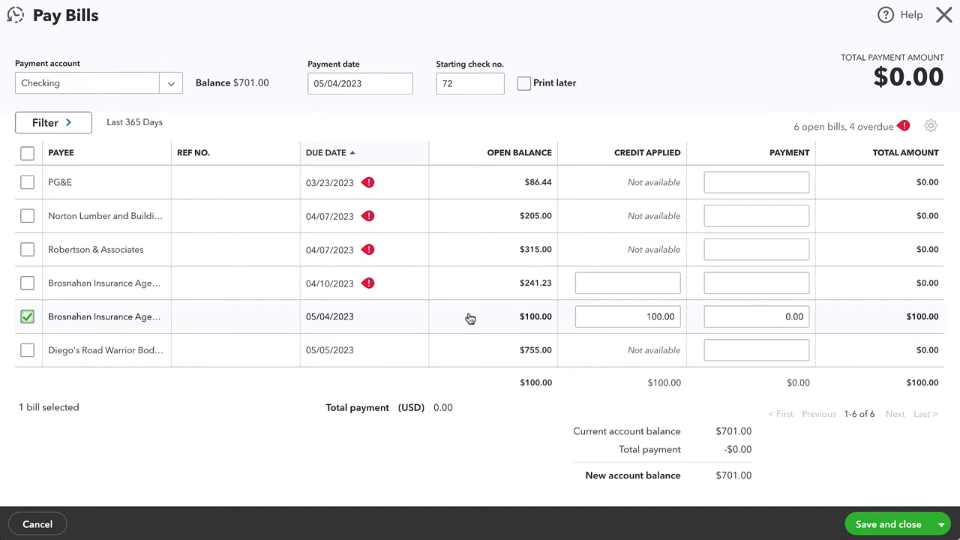
left_click(638, 326)
left_click_drag(636, 318, 664, 318)
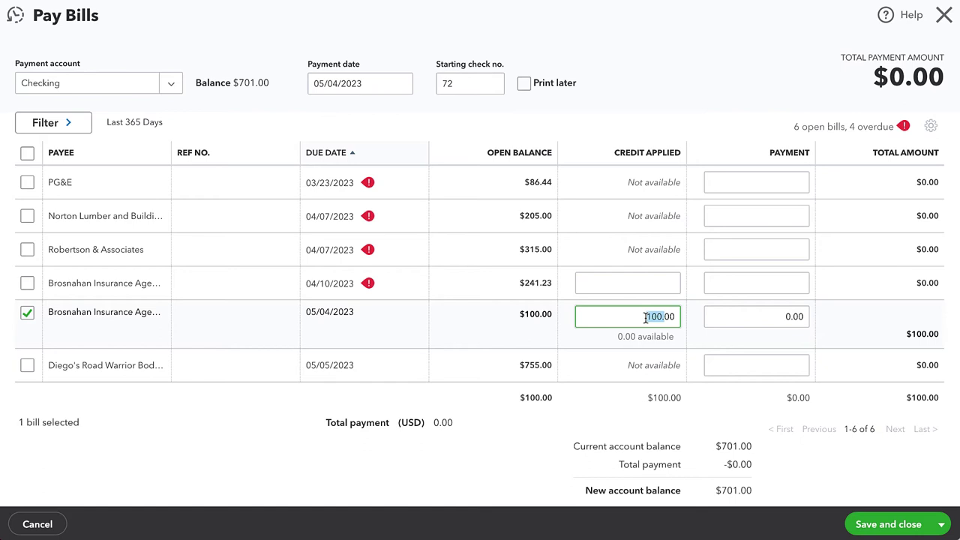
left_click(765, 318)
double_click(784, 317)
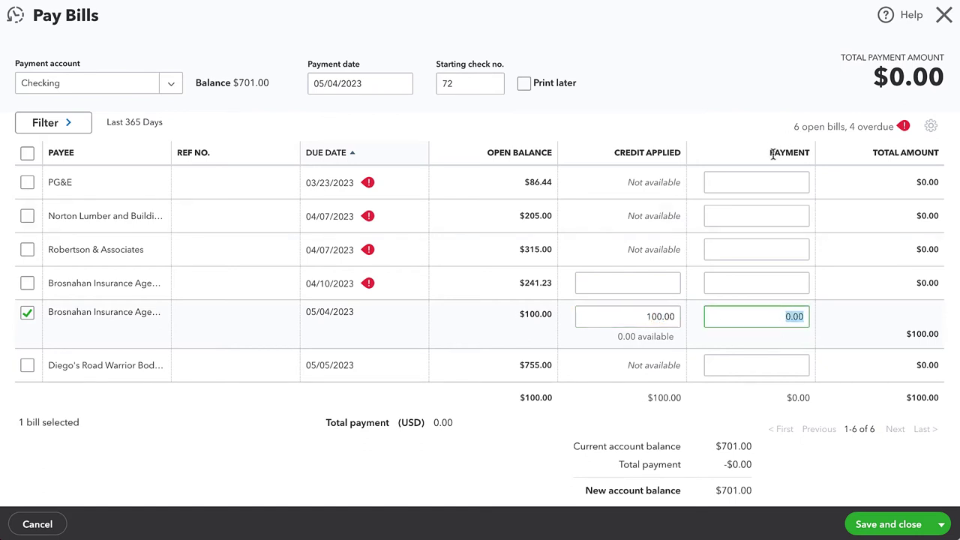
Confirm the $0.00 total payment and $701.00 account balance, then save the bill payment.
left_click_drag(875, 75, 944, 77)
left_click(901, 79)
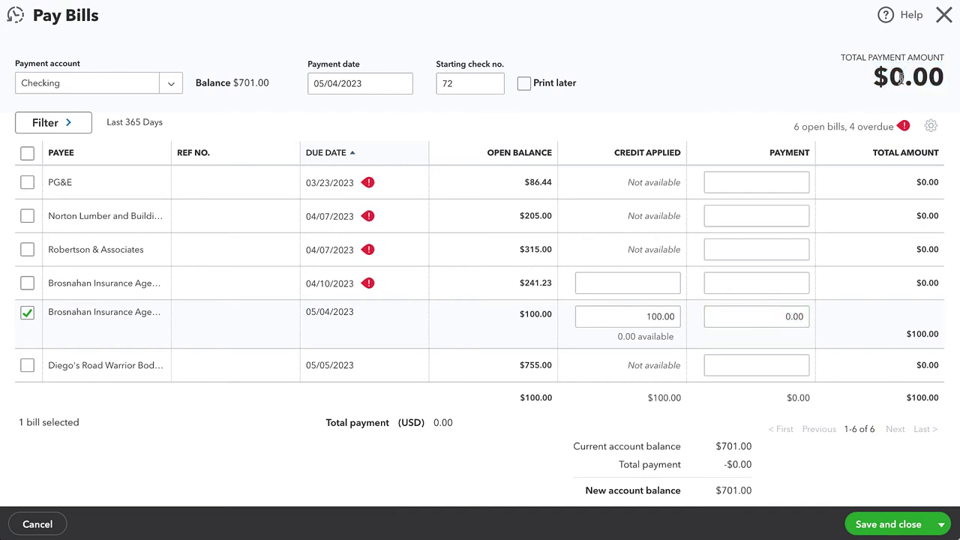
scroll(676, 480, "down", 1)
left_click_drag(643, 461, 753, 462)
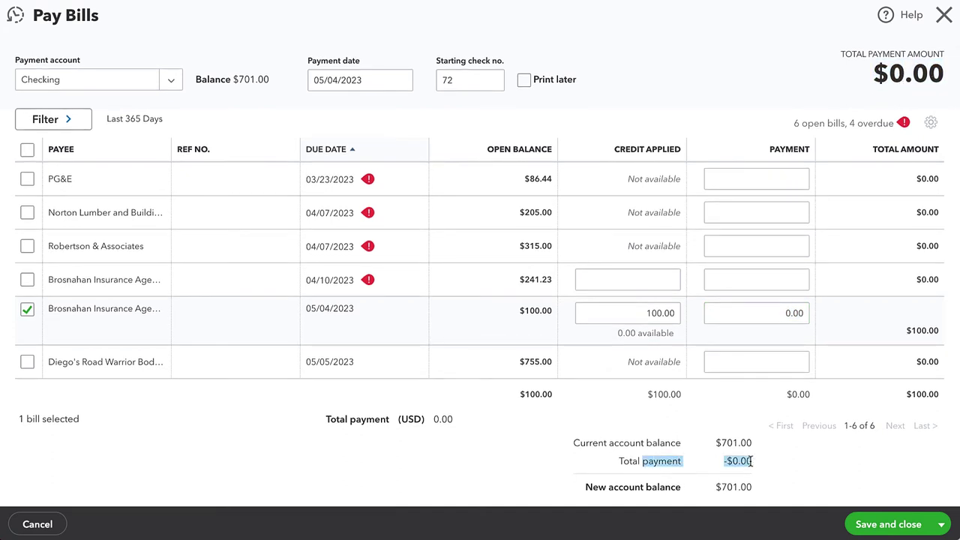
left_click_drag(664, 442, 722, 443)
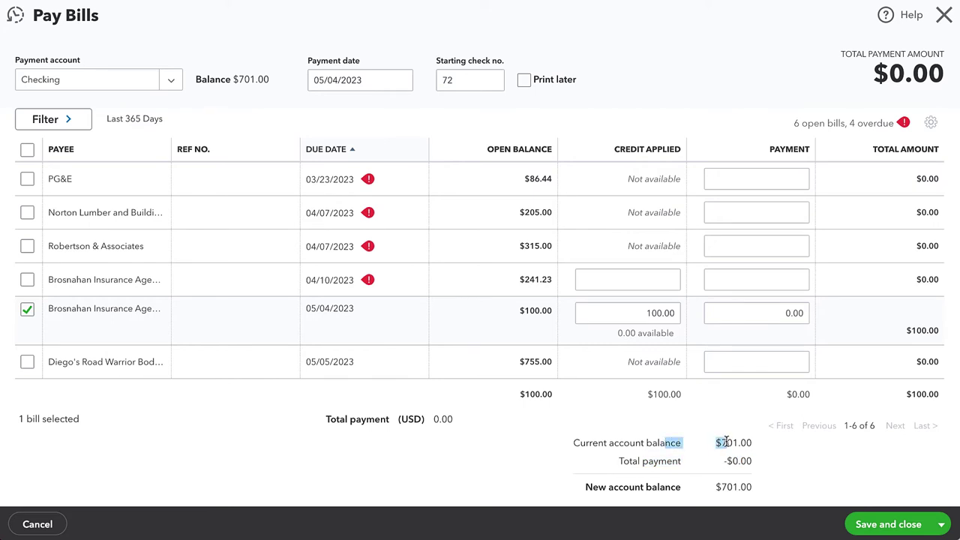
left_click(656, 492)
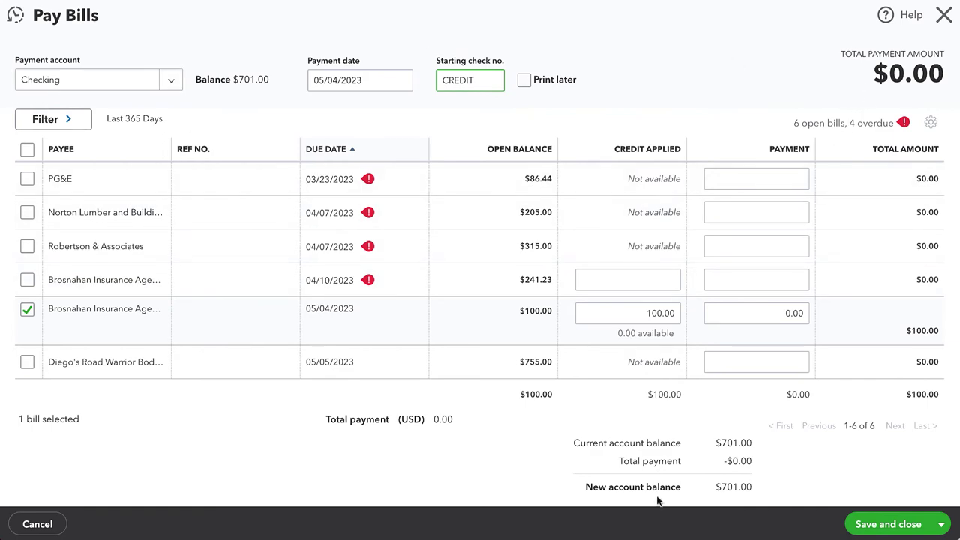
left_click(929, 525)
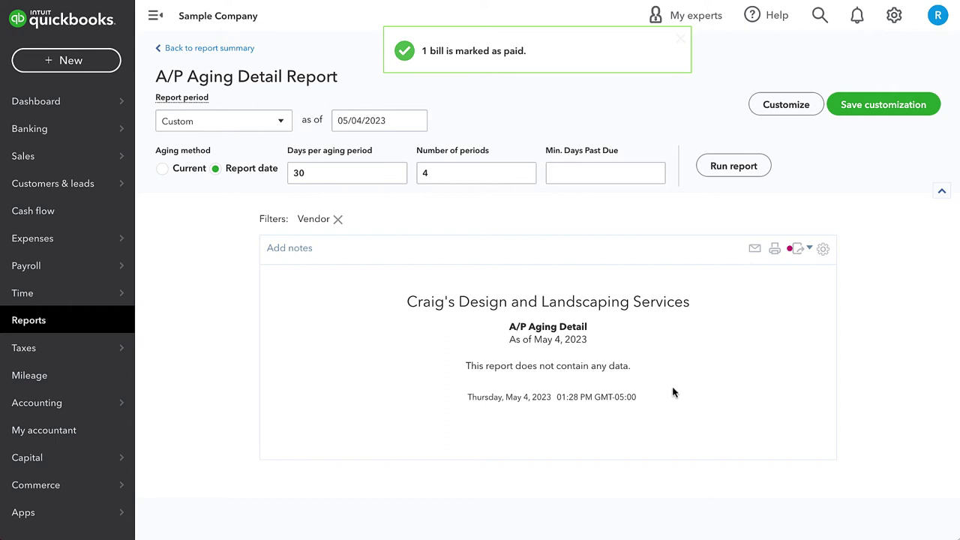
Leave the report title unchanged and go back to the A/P Aging Summary, showing payables of $1,602.67.
left_click_drag(515, 339, 587, 330)
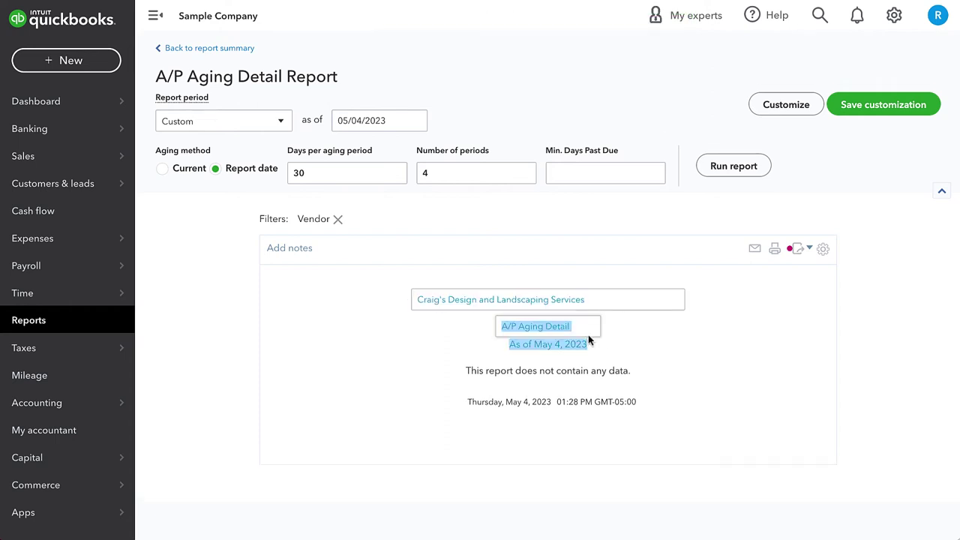
left_click(716, 351)
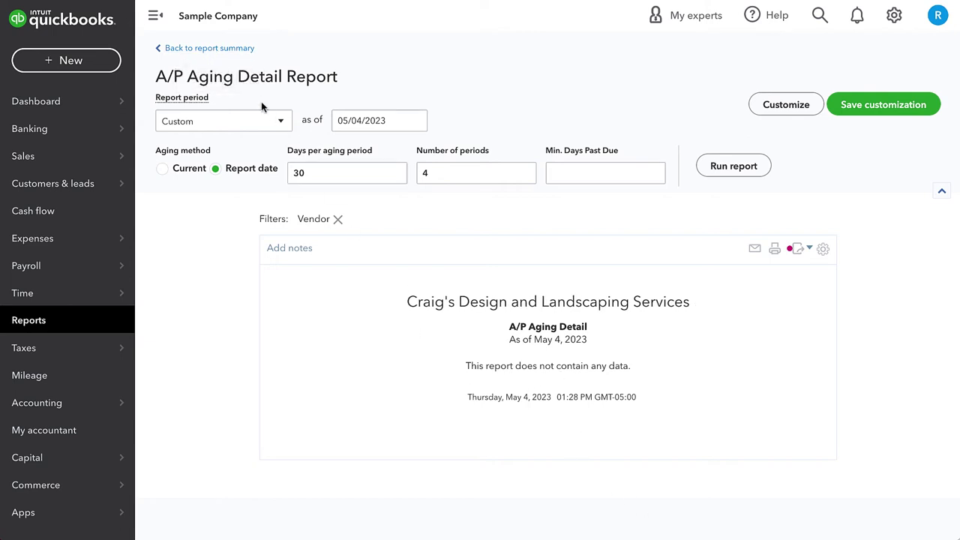
left_click(227, 49)
scroll(375, 225, "down", 1)
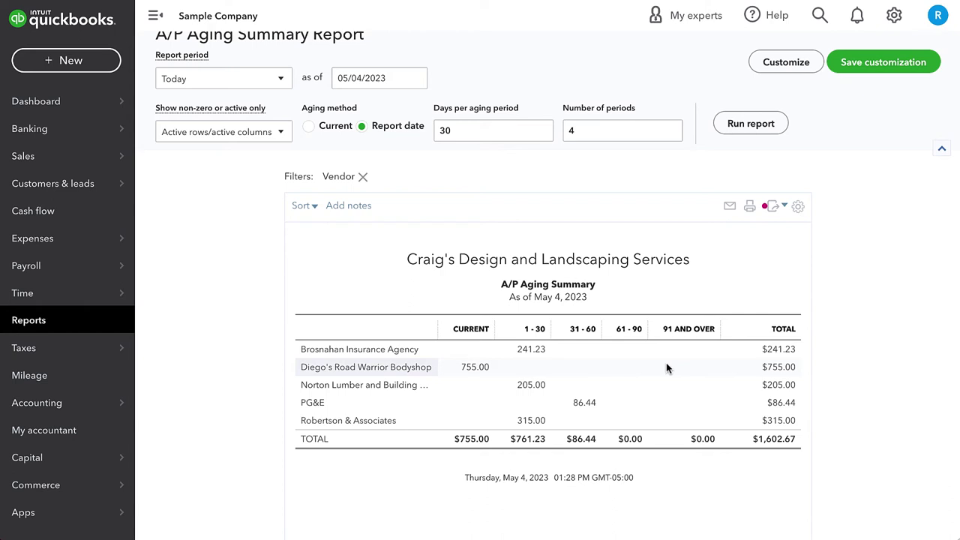
Start a Receive Payment for Amy's Bird Sanctuary and tick Invoice # 1021.
left_click(72, 62)
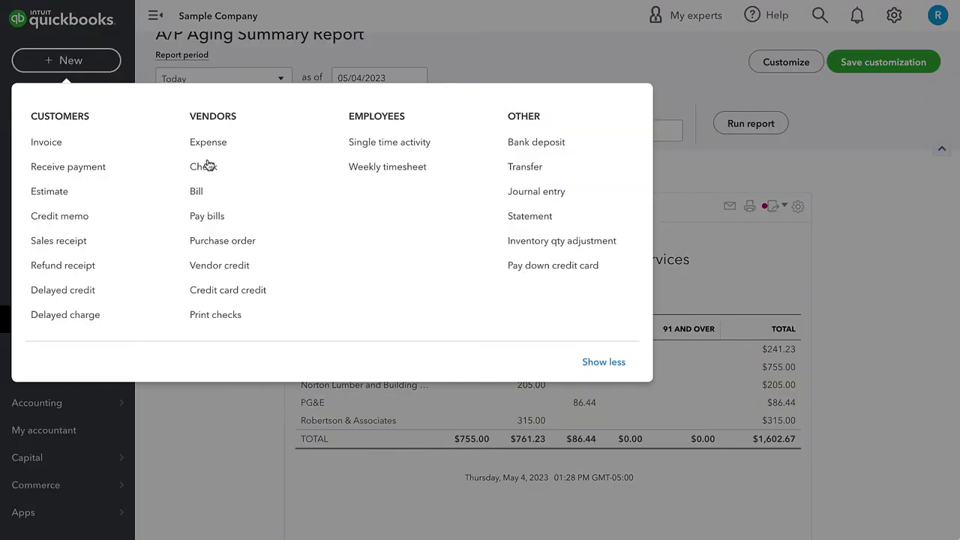
left_click(73, 166)
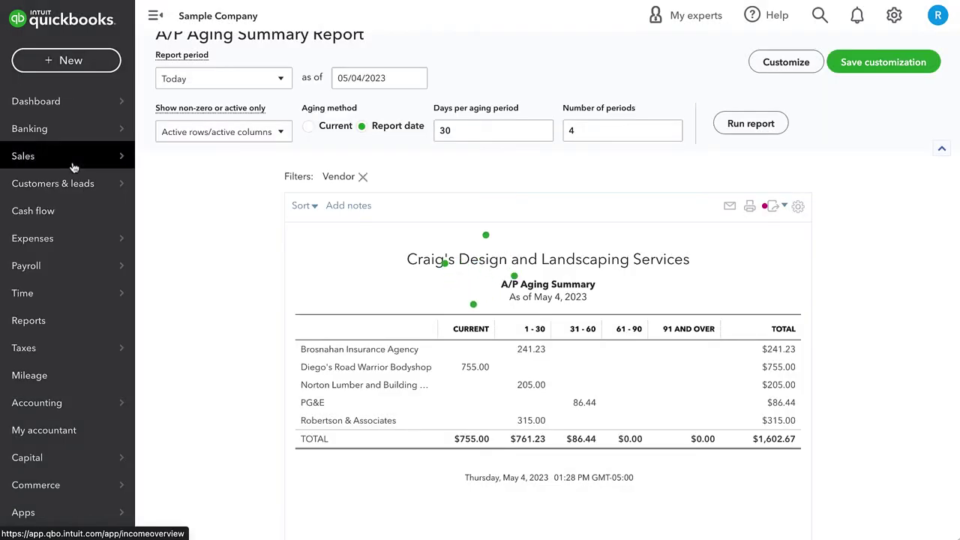
left_click(173, 85)
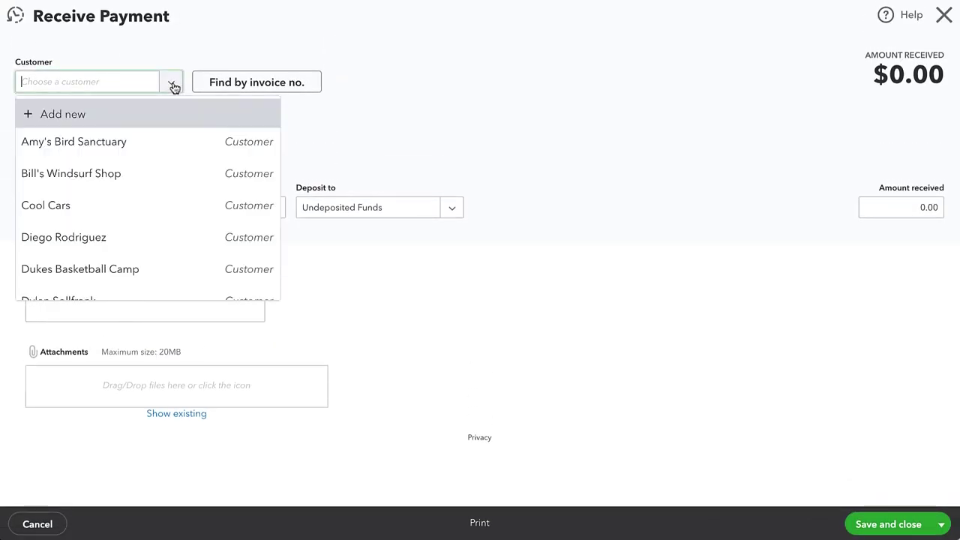
left_click(166, 137)
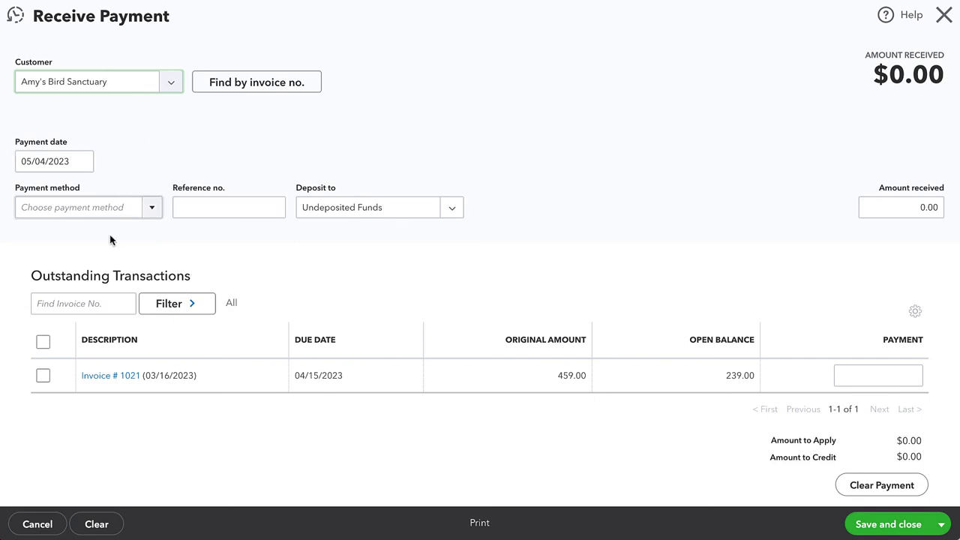
left_click(42, 376)
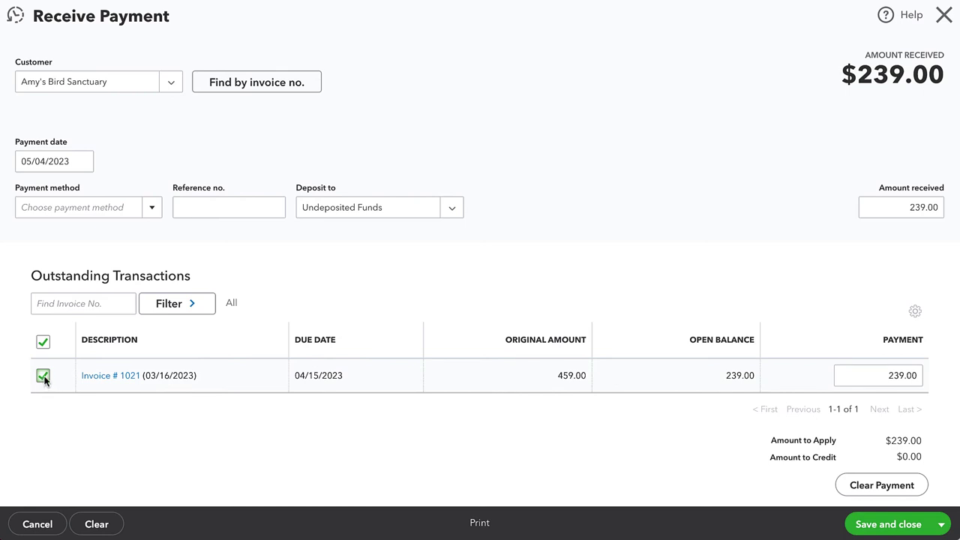
Change Amount received to 339.00, keeping 239.00 applied to the invoice.
left_click(907, 213)
left_click(915, 212)
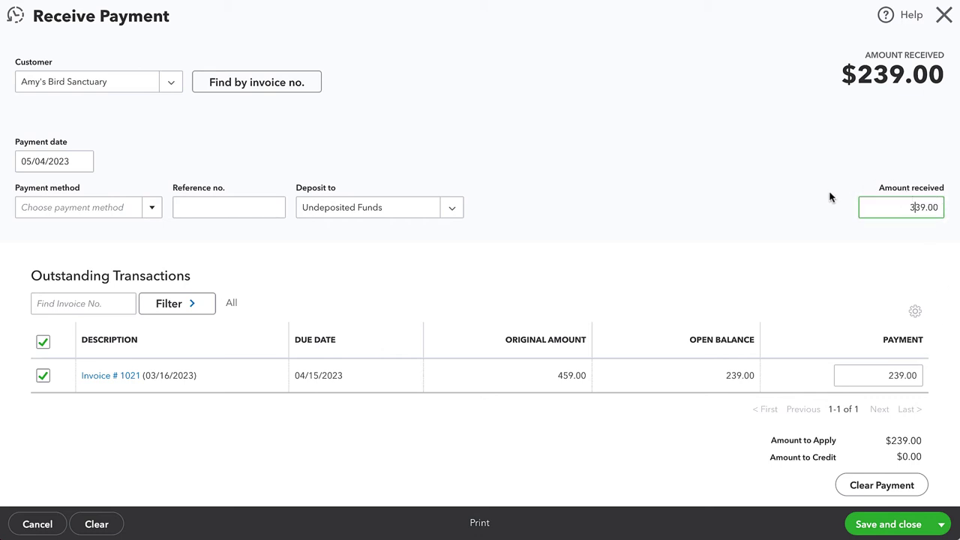
left_click(730, 201)
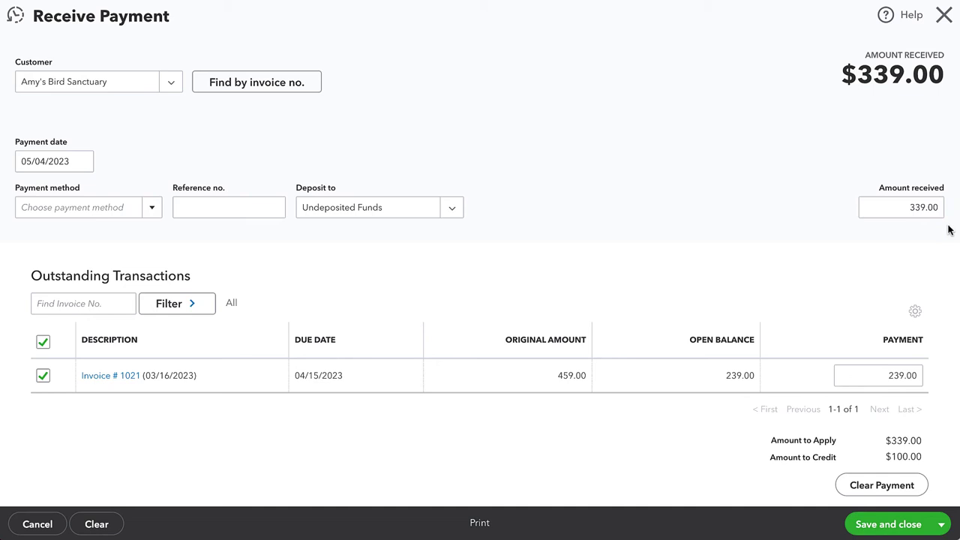
left_click(890, 375)
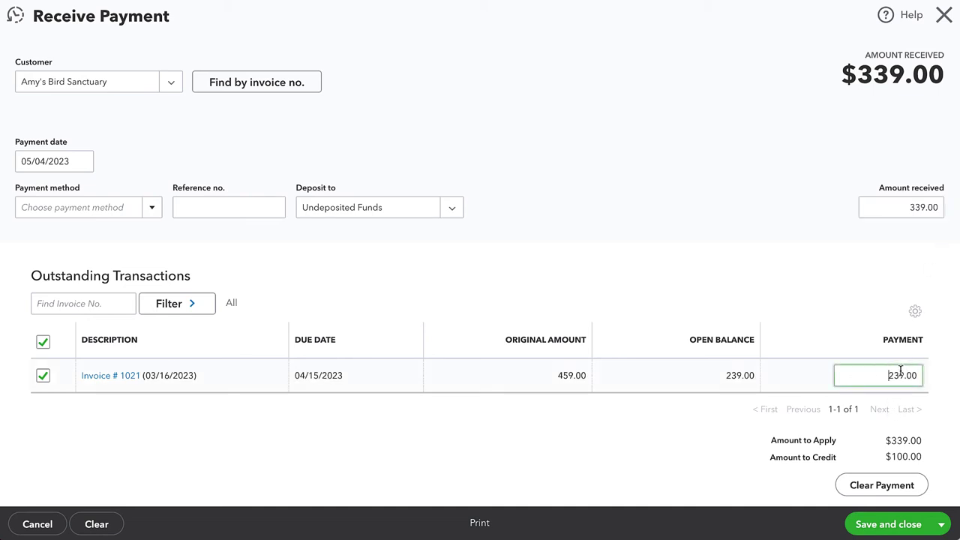
double_click(901, 375)
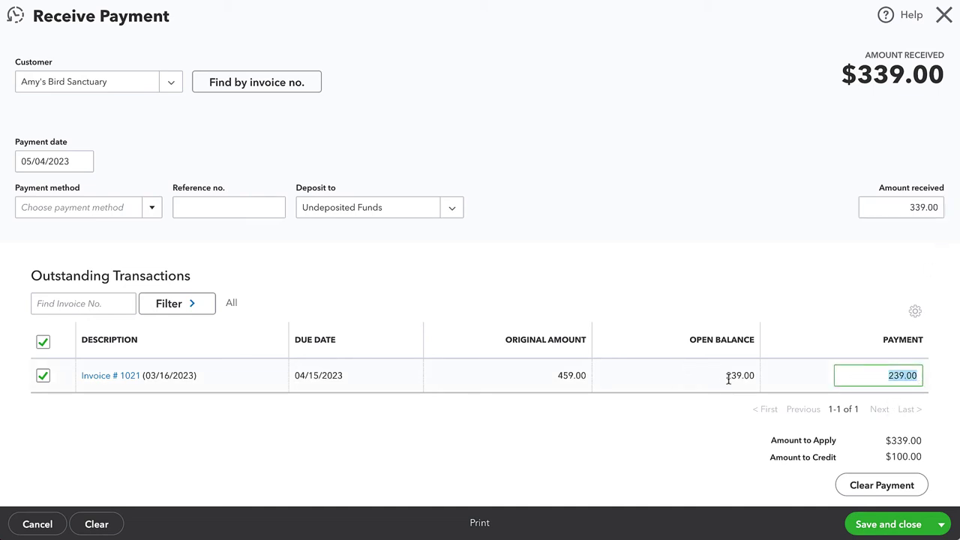
left_click_drag(890, 212, 945, 215)
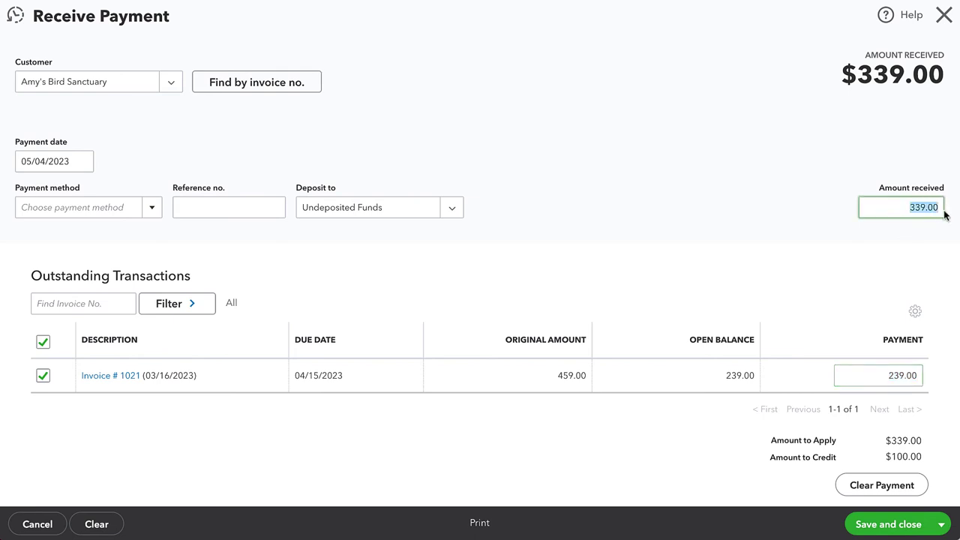
left_click(791, 186)
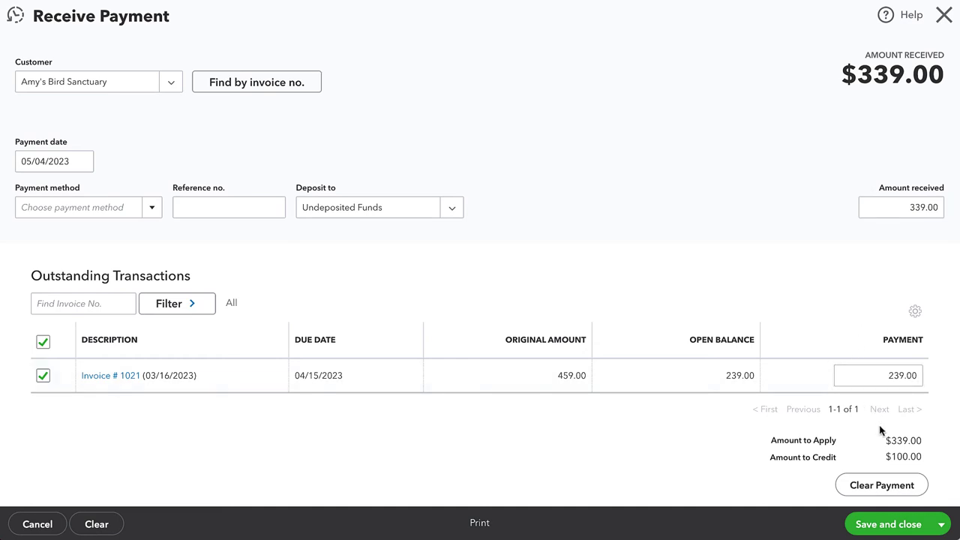
Check the $339.00 amount to apply and the additional $100.00 credit message.
scroll(881, 430, "down", 1)
left_click_drag(886, 428, 910, 446)
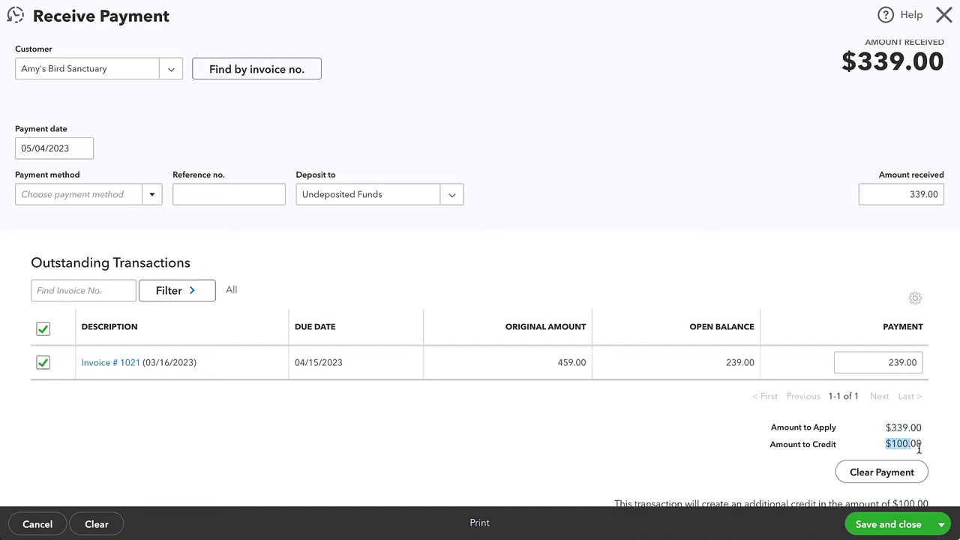
left_click(919, 449)
scroll(913, 448, "down", 1)
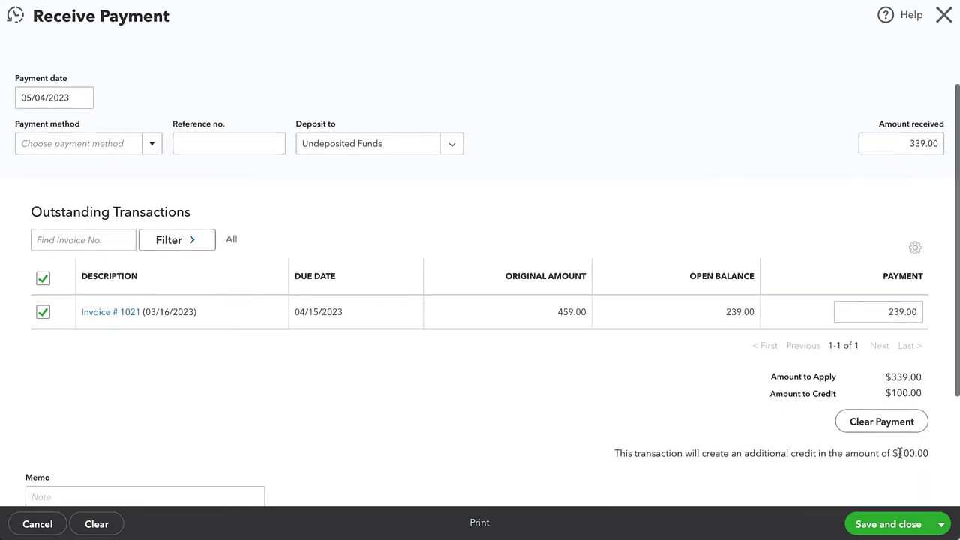
left_click_drag(613, 449, 926, 460)
left_click(926, 460)
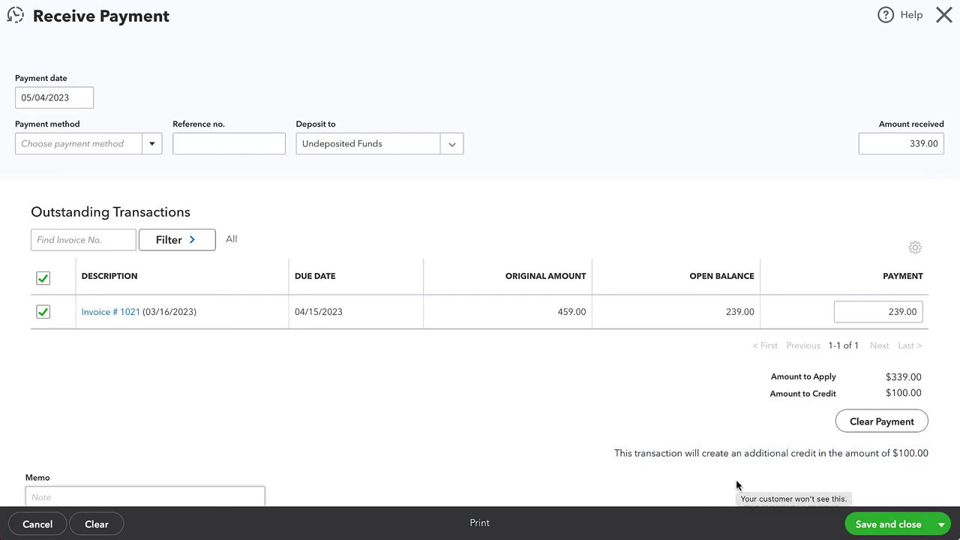
scroll(789, 495, "up", 1)
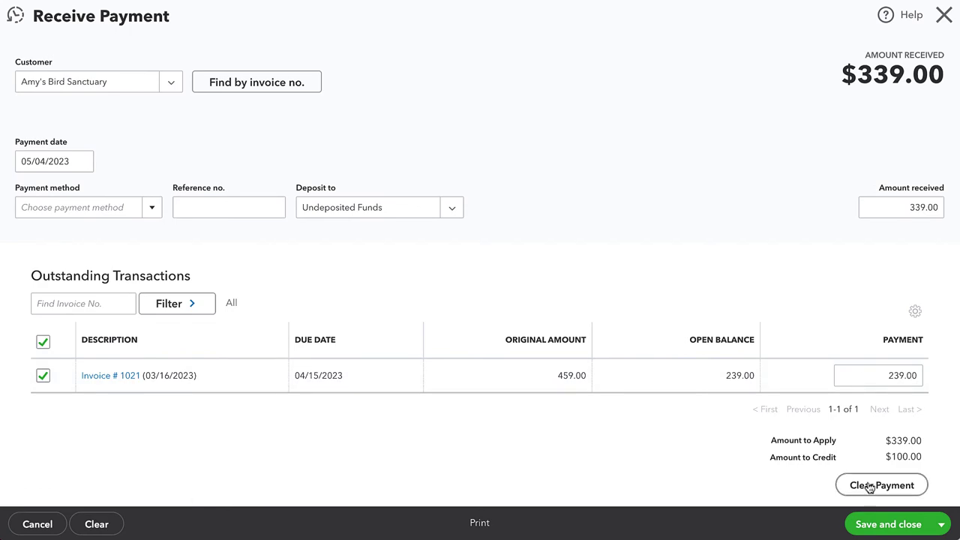
Save the $339.00 payment and find the A/R Aging Summary via an 'a/r' search, showing Amy at -100.00.
left_click(878, 529)
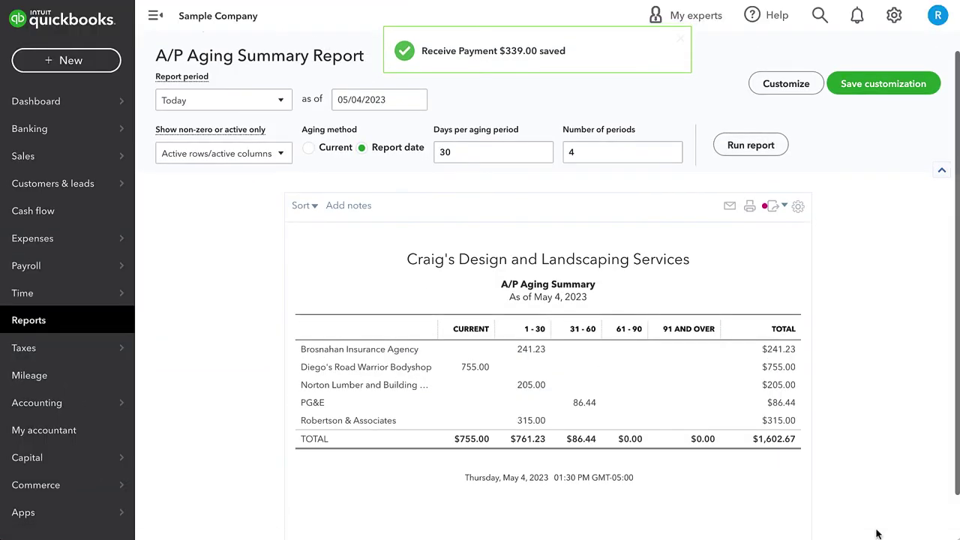
left_click(825, 15)
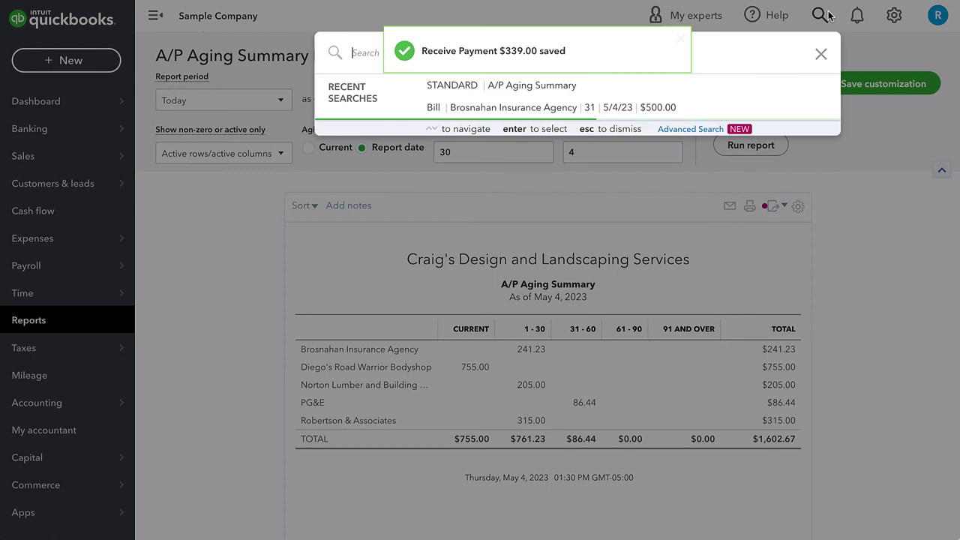
type("a/r")
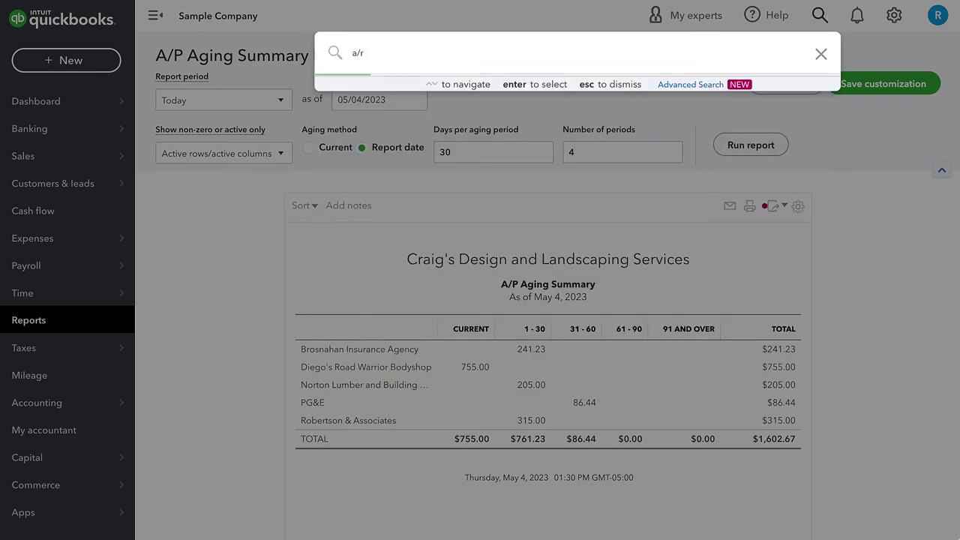
left_click(580, 111)
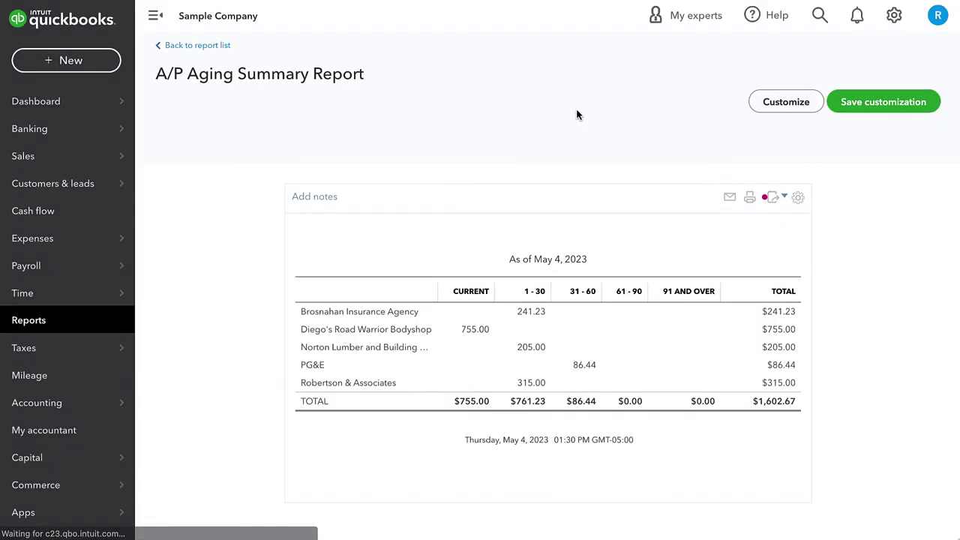
scroll(580, 197, "down", 4)
left_click_drag(305, 198, 494, 202)
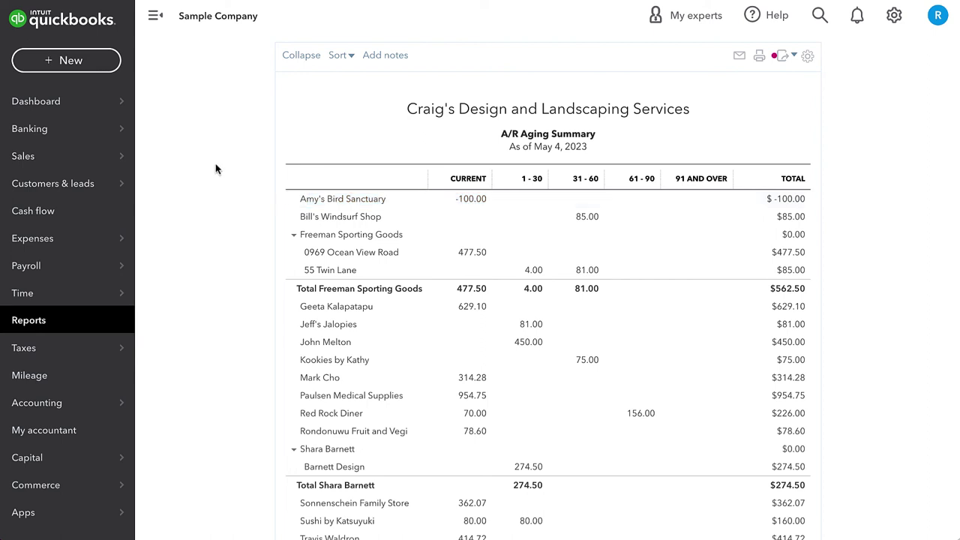
left_click(73, 63)
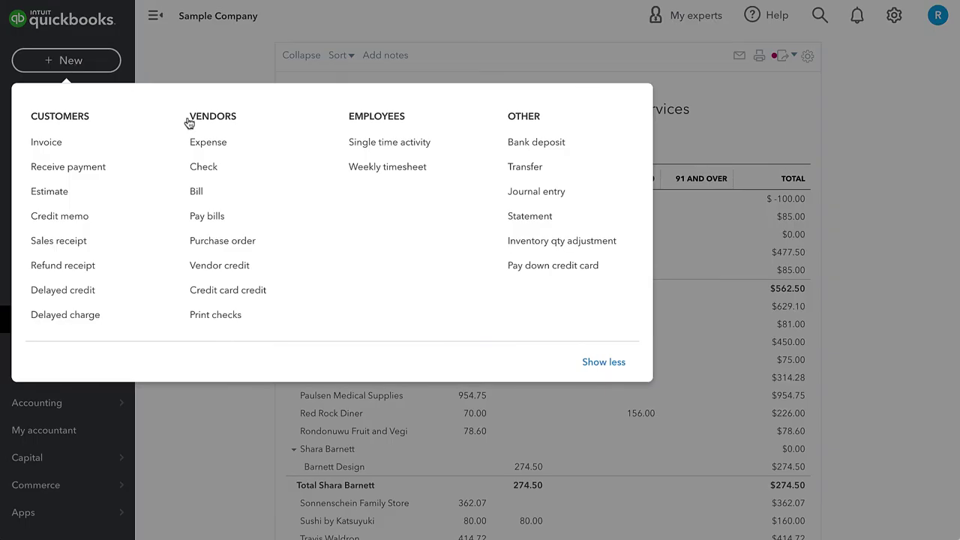
Start check number 72 with Amy's Bird Sanctuary as payee.
left_click(218, 173)
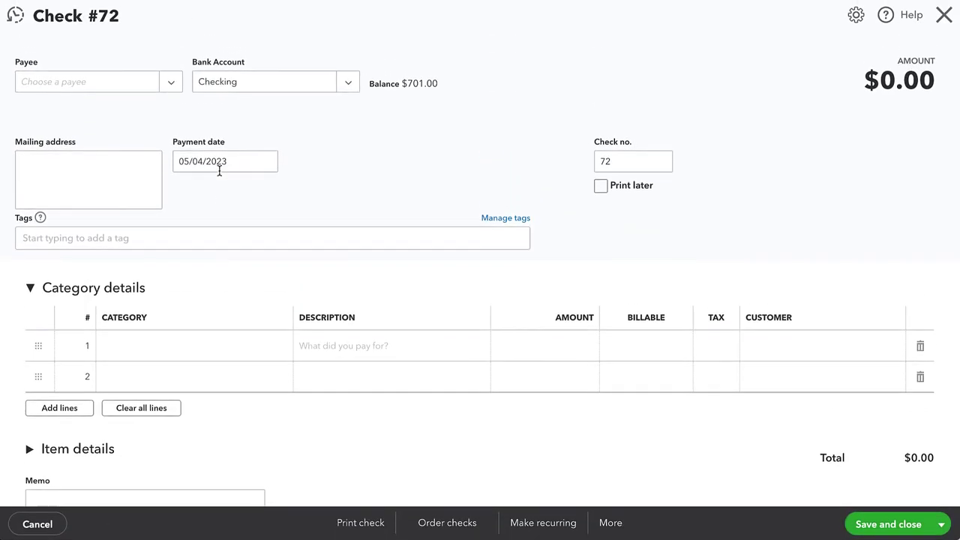
left_click(126, 90)
type("amy")
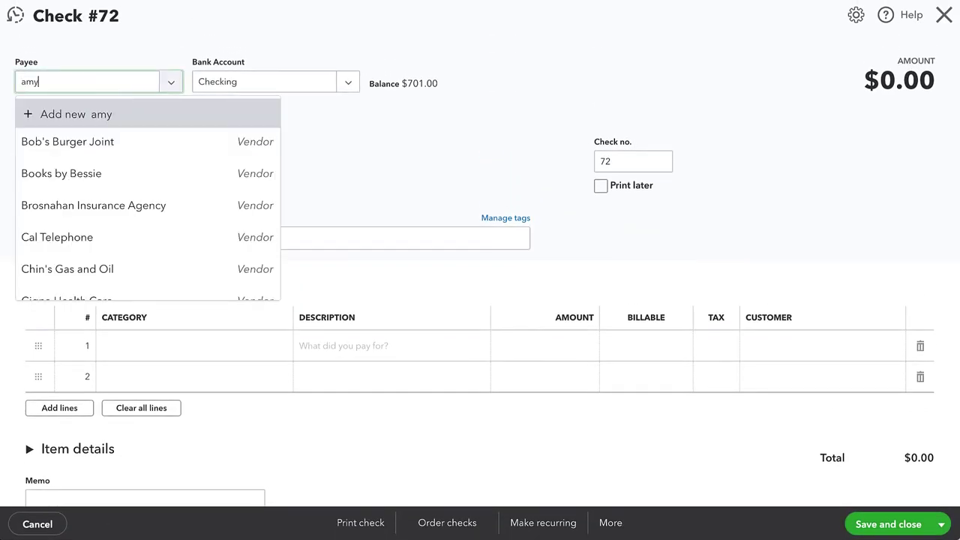
left_click(137, 150)
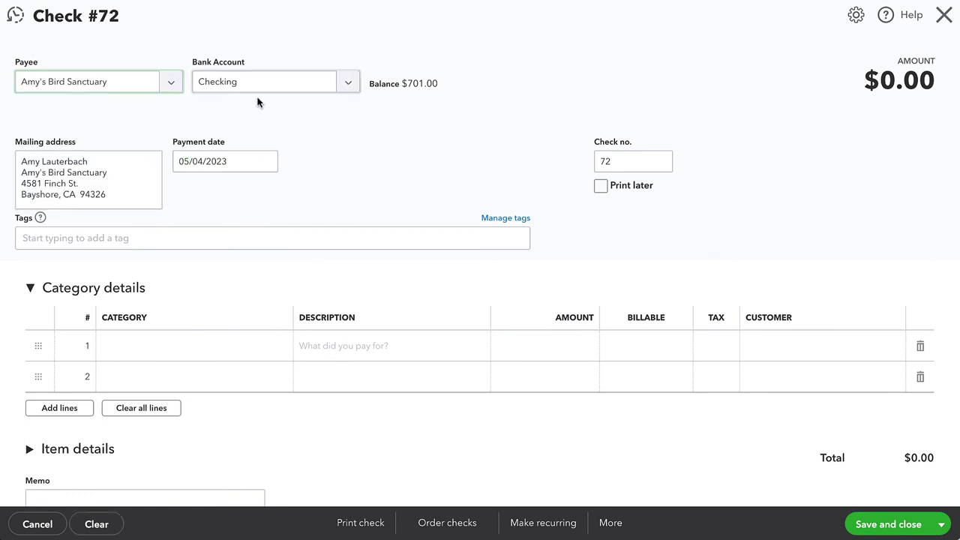
left_click(635, 162)
left_click_drag(635, 164, 565, 164)
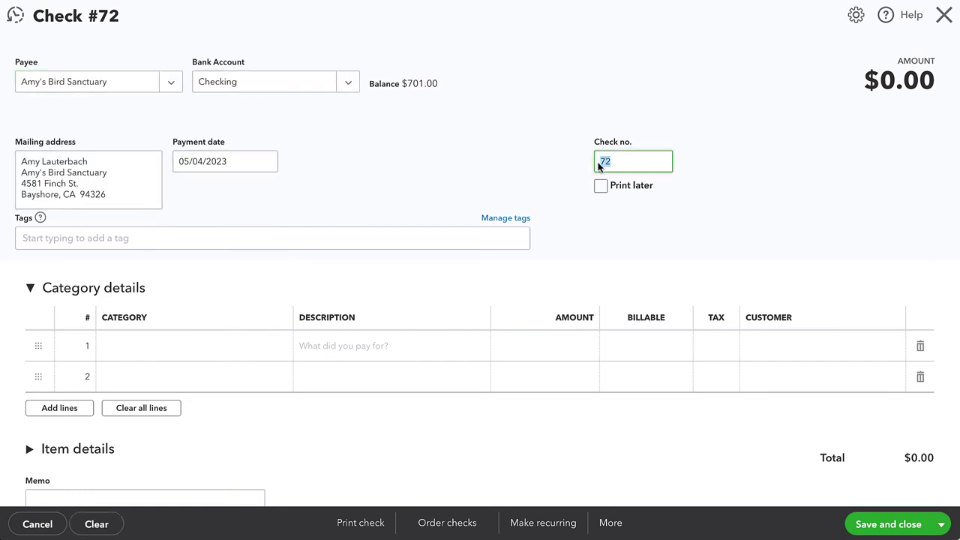
Set line 1 to Accounts Receivable (A/R) with an amount of 100.
left_click(158, 351)
left_click(158, 349)
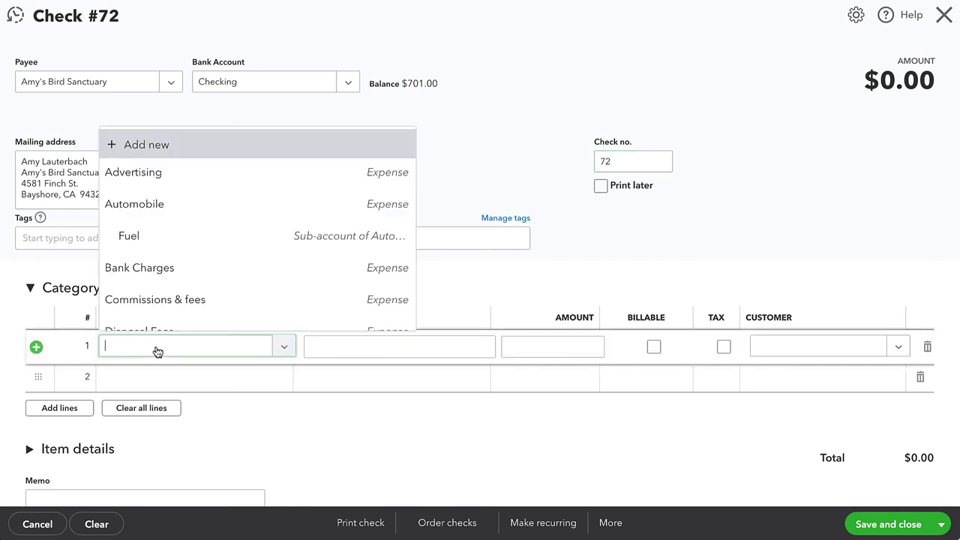
type("account")
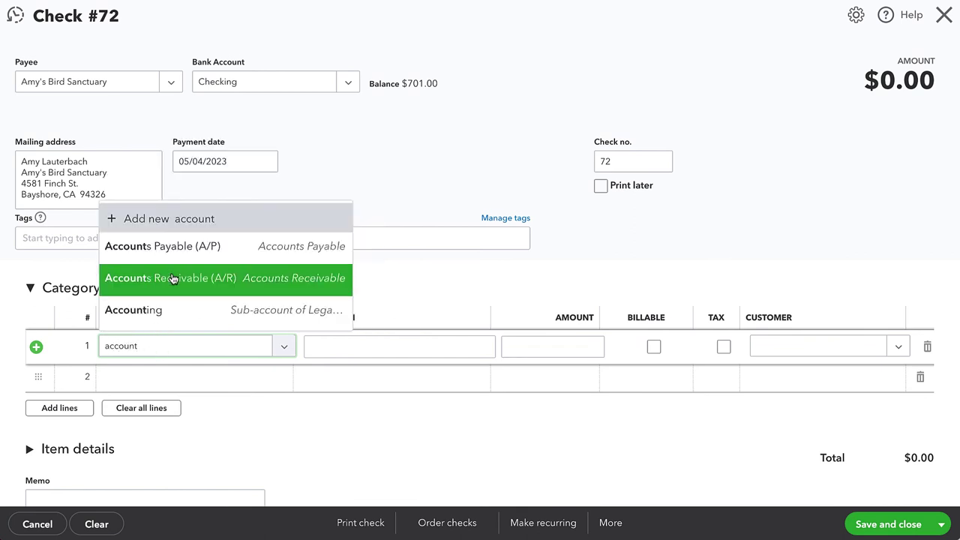
left_click(172, 279)
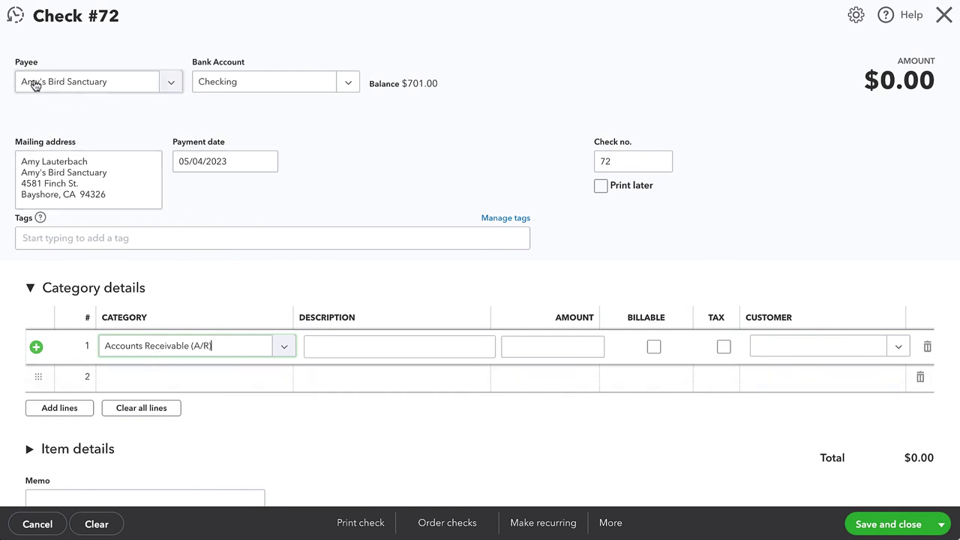
left_click(573, 342)
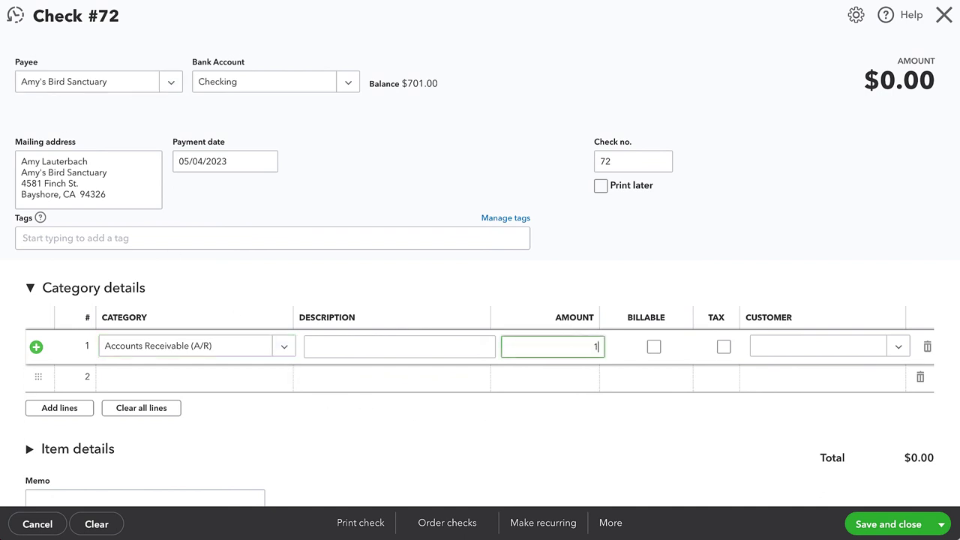
type("100")
Describe line 1 as 'Refund of overpayment', assign it to Amy's Bird Sanctuary, and save the check.
left_click(453, 343)
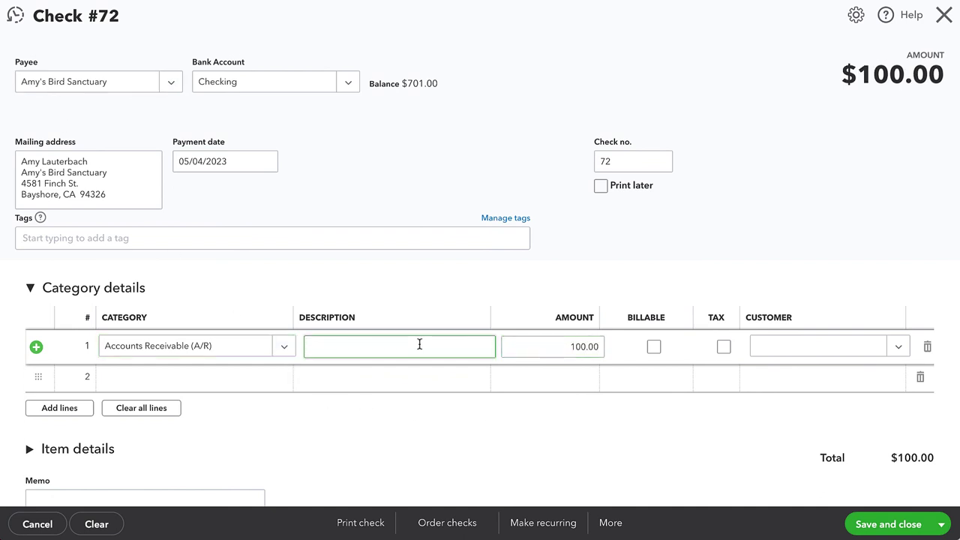
type("Refund of overpayment")
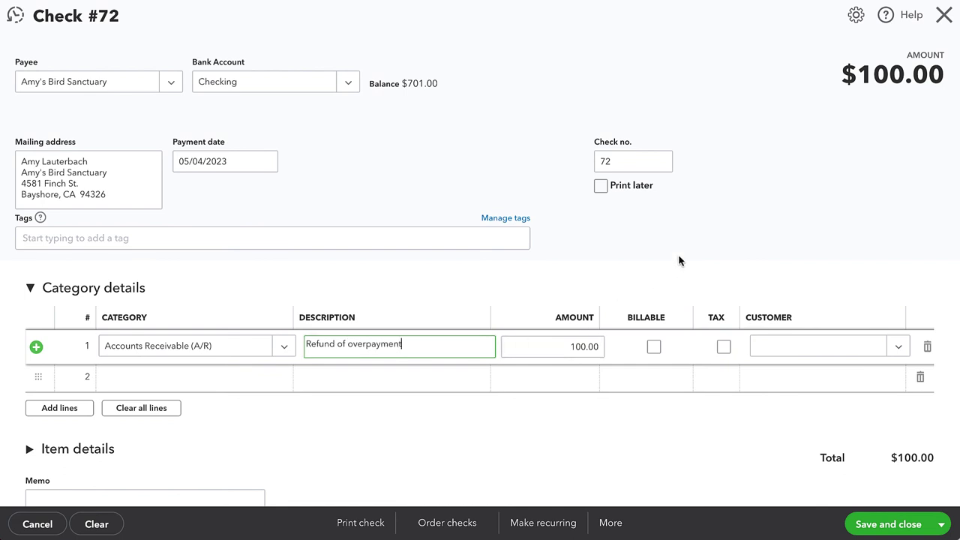
left_click(680, 259)
left_click(780, 347)
type("amy")
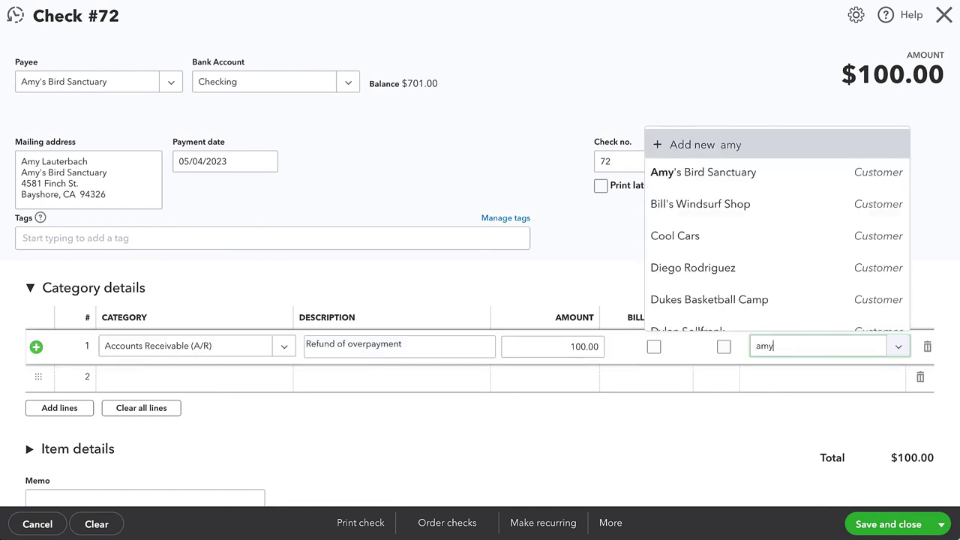
left_click(810, 317)
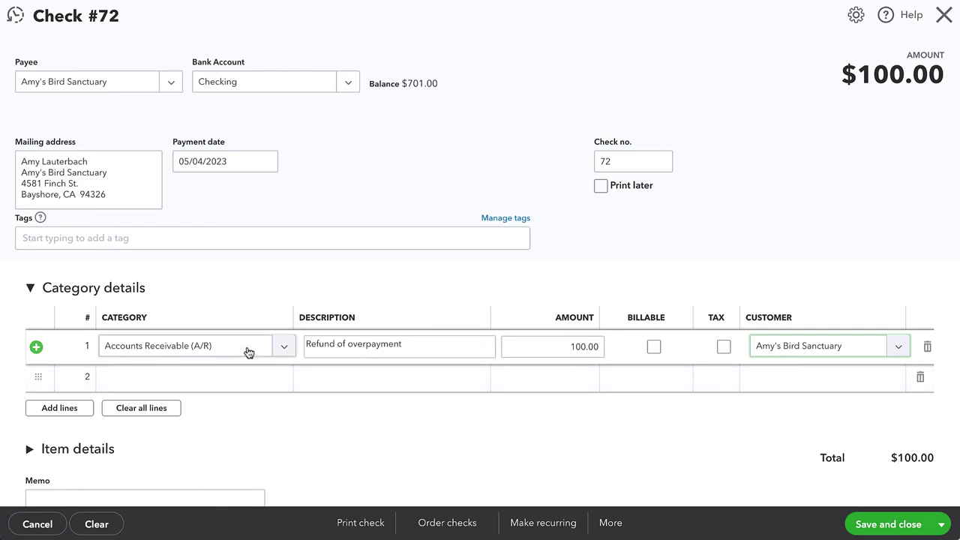
left_click(885, 525)
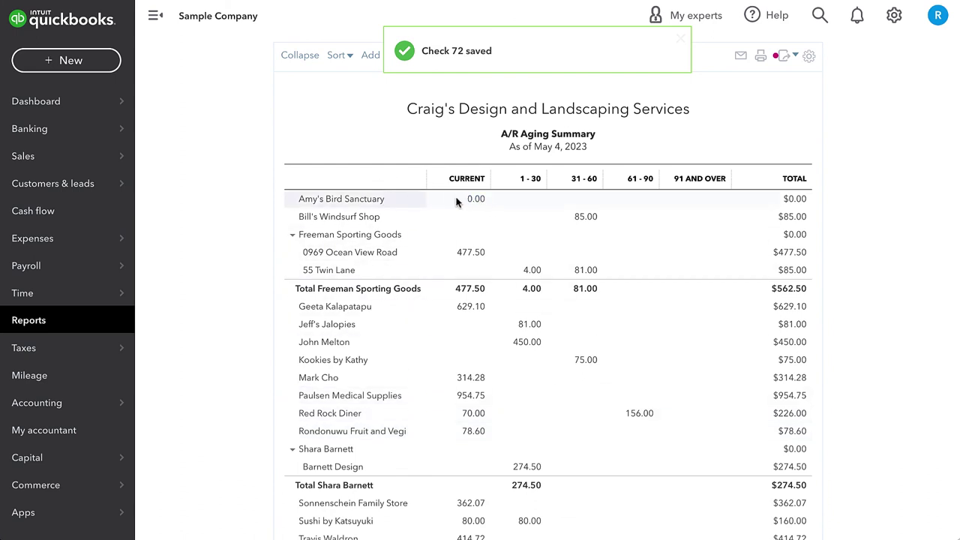
Drill into Amy's Bird Sanctuary's Current balance to see check 72's 100.00 offsetting the -100.00 payment.
left_click(477, 201)
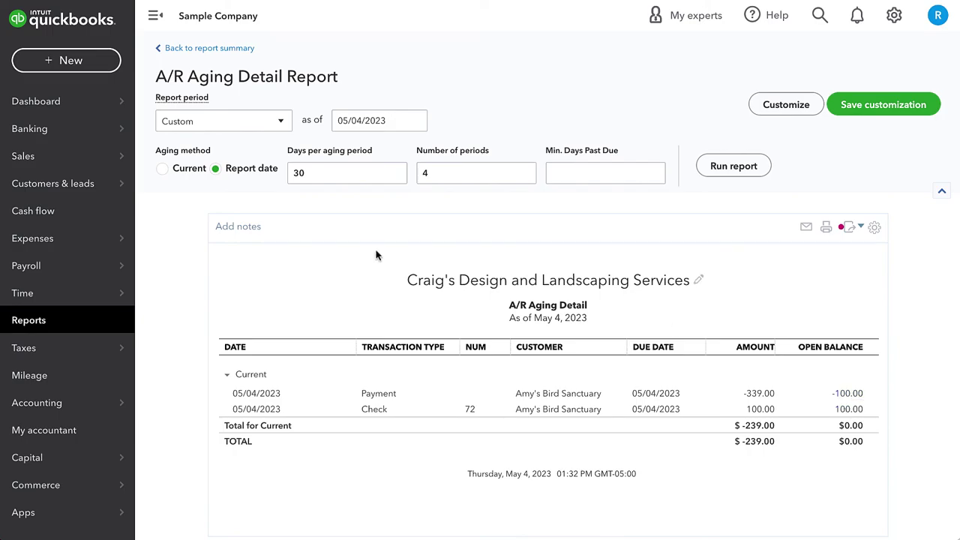
left_click(72, 64)
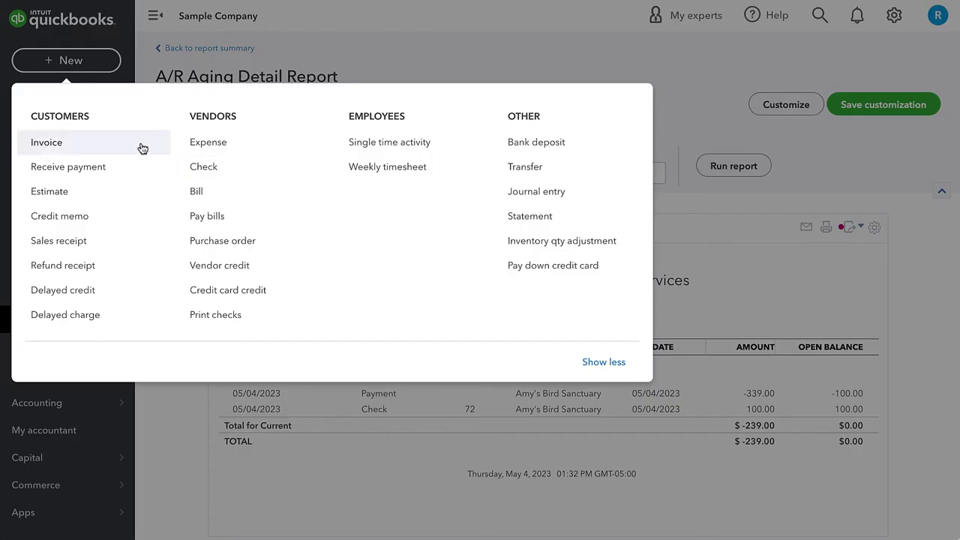
Start a Receive Payment for Amy's Bird Sanctuary showing Check #72 and the Unapplied Payment credit ticked.
left_click(65, 172)
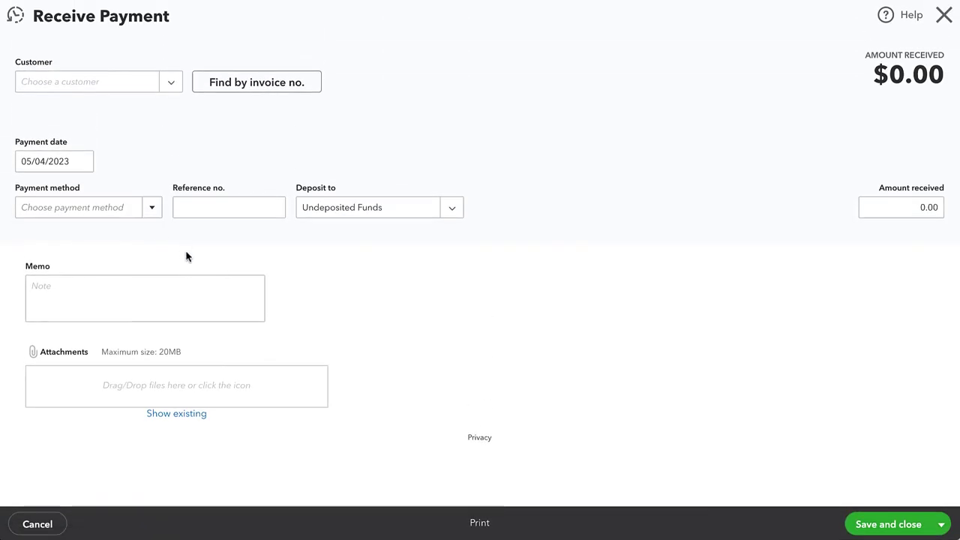
left_click(107, 80)
left_click(93, 149)
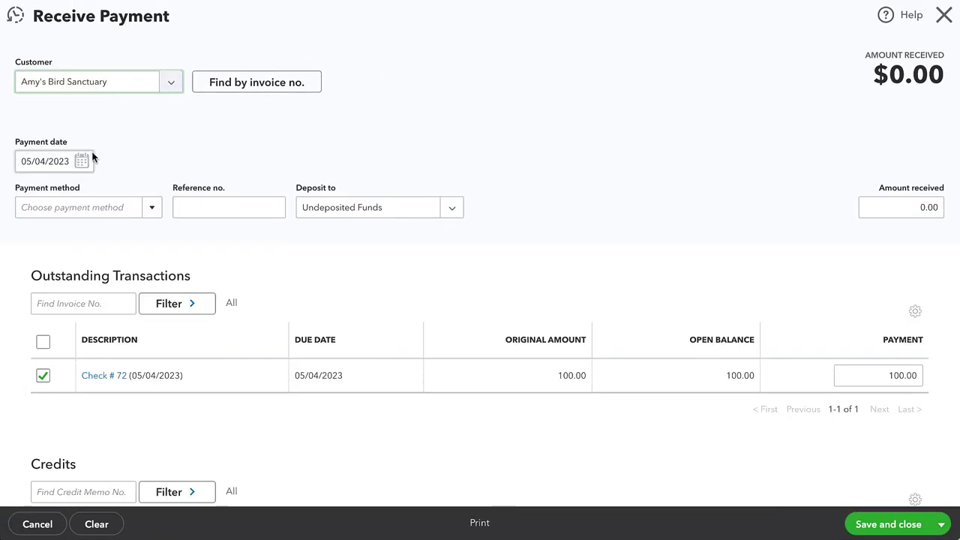
scroll(268, 401, "down", 2)
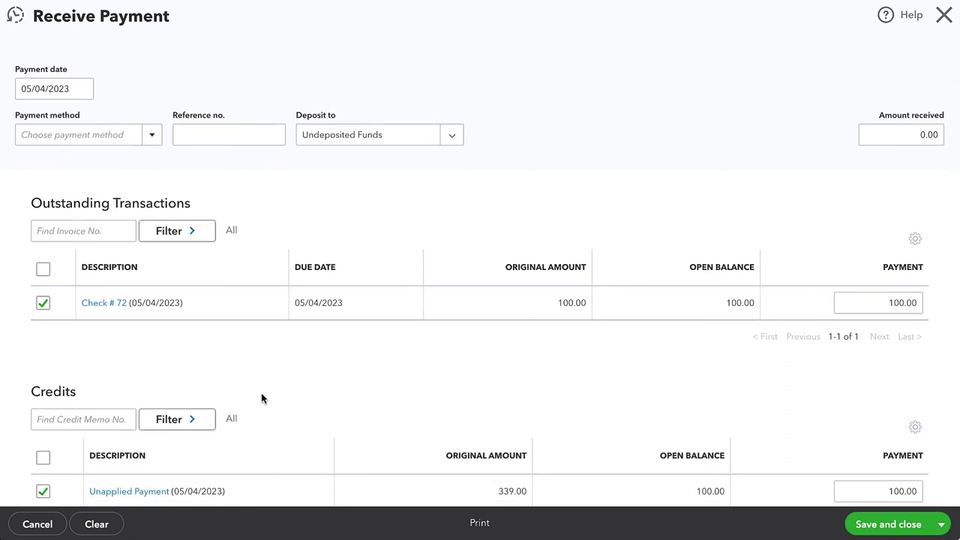
scroll(262, 398, "down", 2)
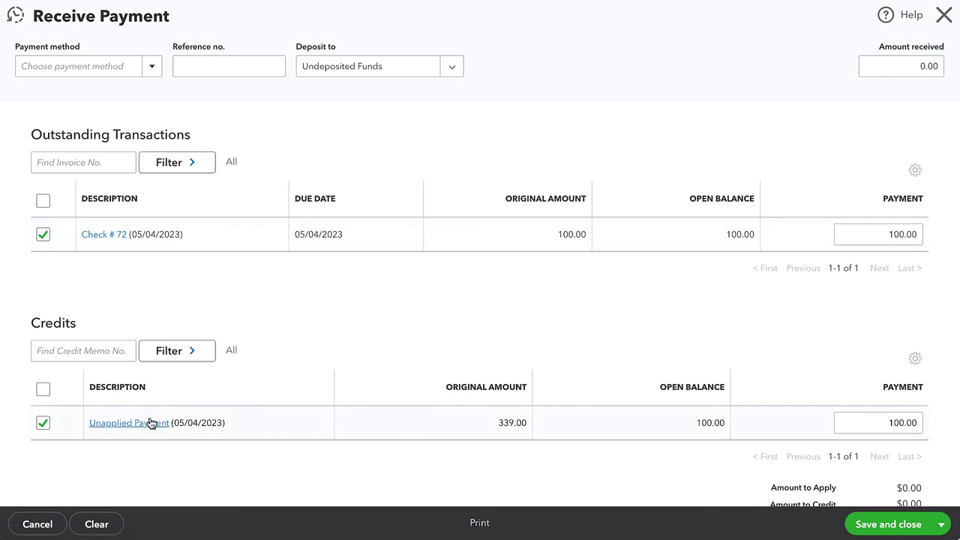
scroll(579, 233, "up", 3)
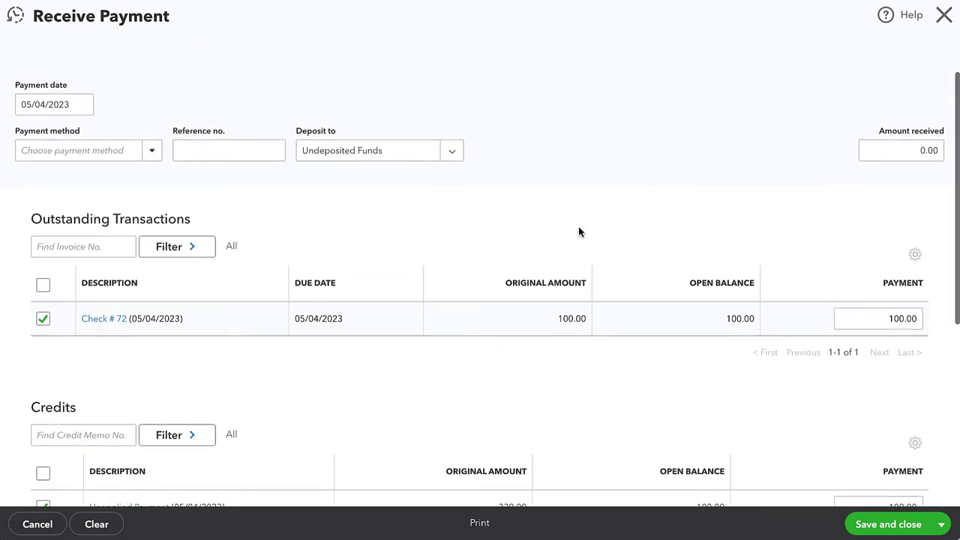
scroll(491, 279, "down", 5)
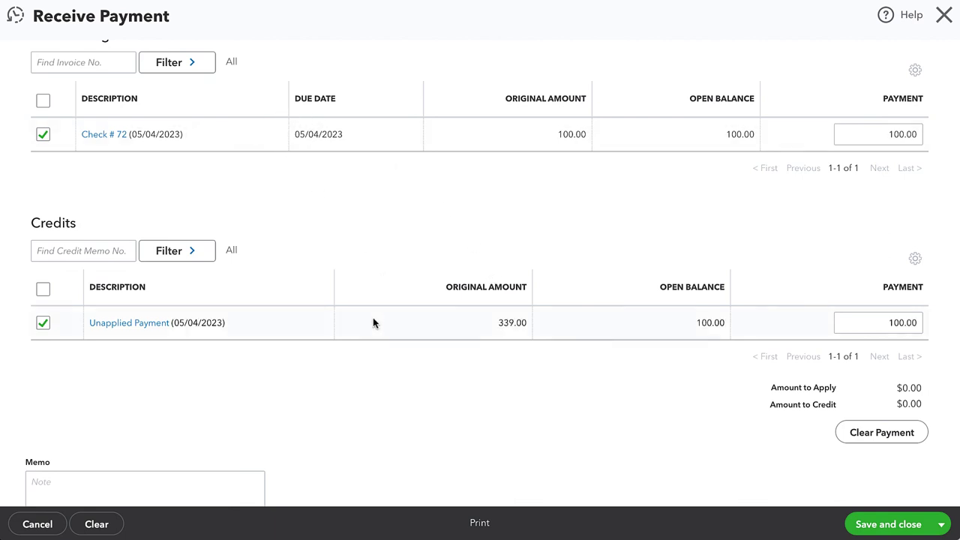
scroll(373, 322, "up", 5)
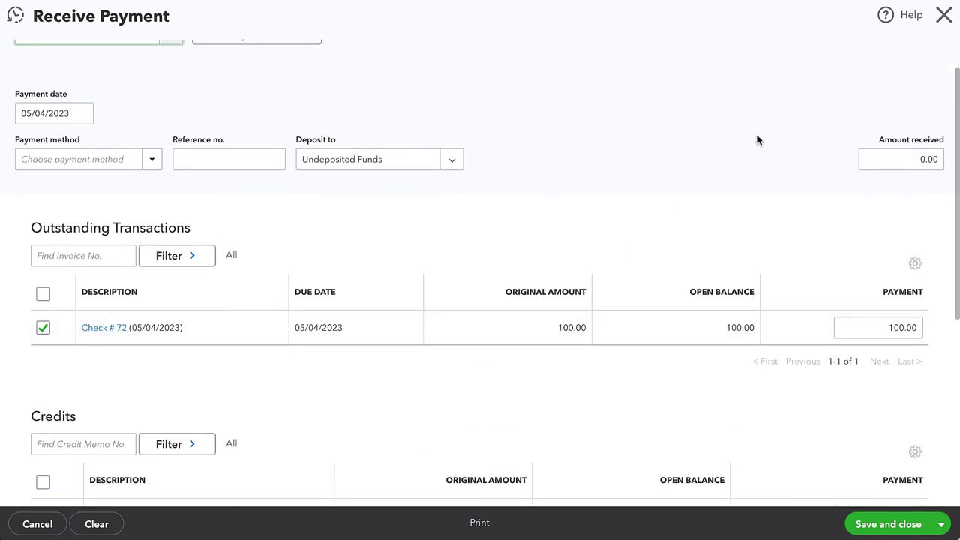
Keep Amount received at 0.00 and save the payment.
left_click(915, 159)
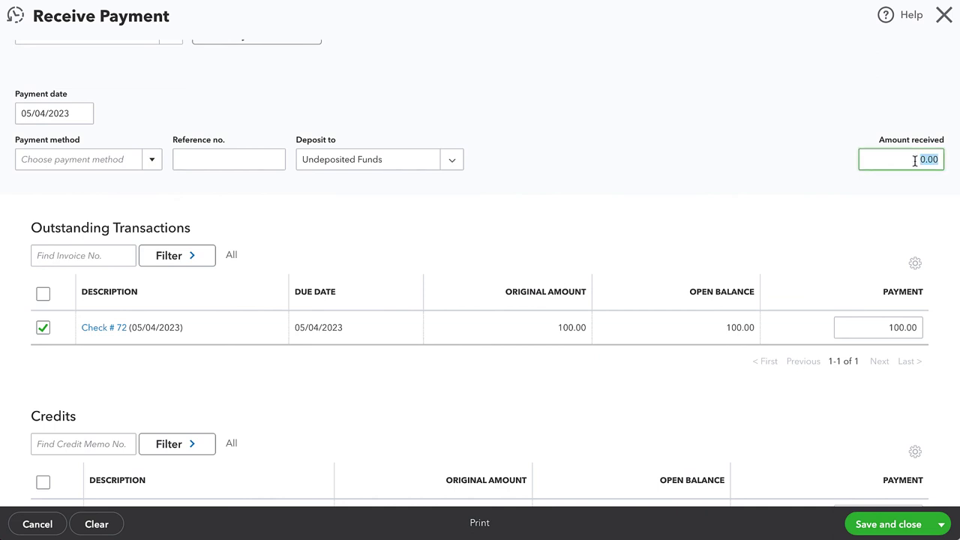
scroll(915, 160, "up", 1)
scroll(863, 173, "down", 3)
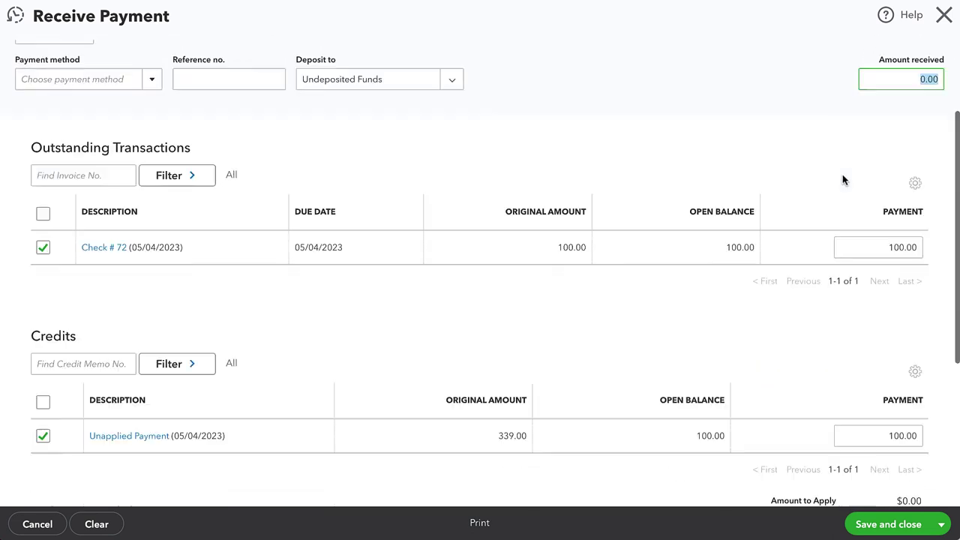
scroll(844, 188, "down", 5)
scroll(905, 302, "up", 3)
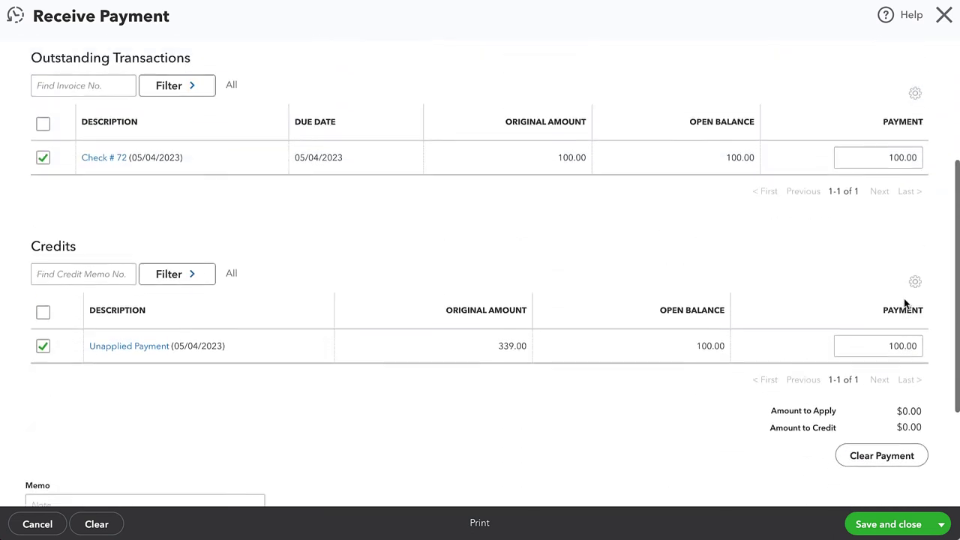
scroll(905, 302, "up", 2)
left_click(885, 531)
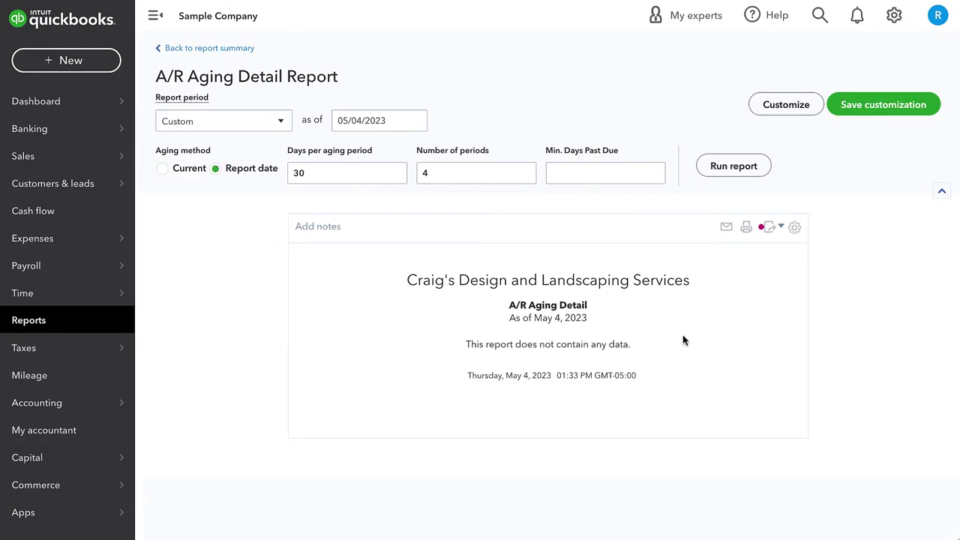
Return from the empty A/R Aging Detail to the summary, which now starts with Bill's Windsurf Shop.
left_click(197, 50)
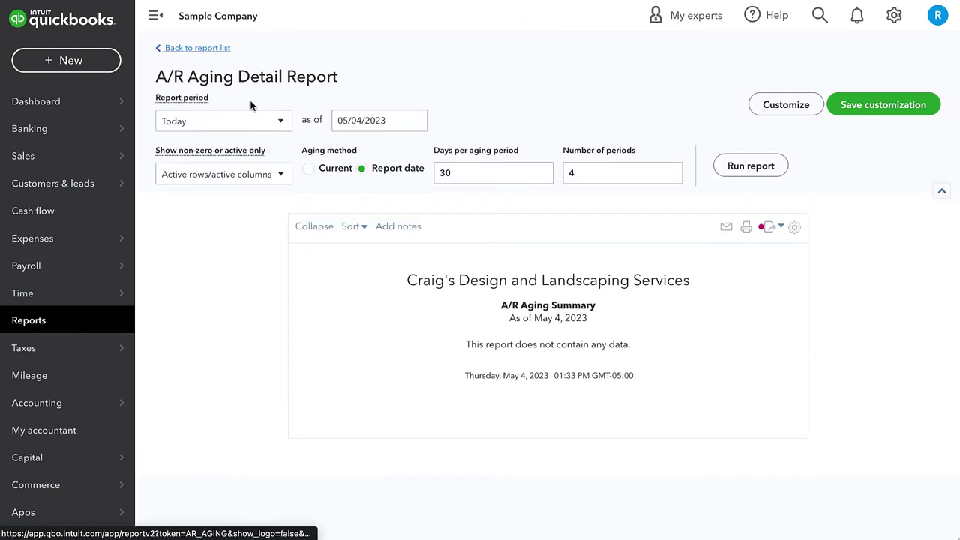
scroll(404, 307, "down", 3)
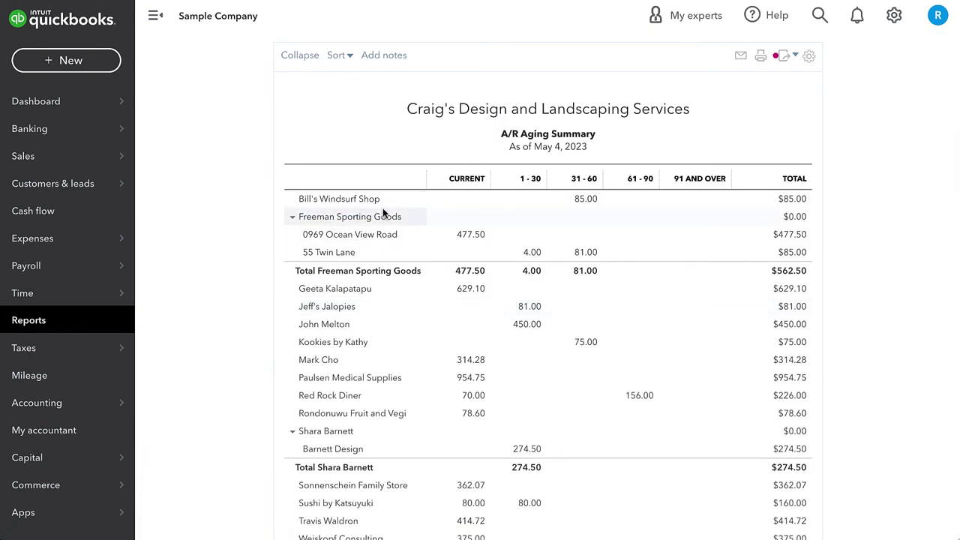